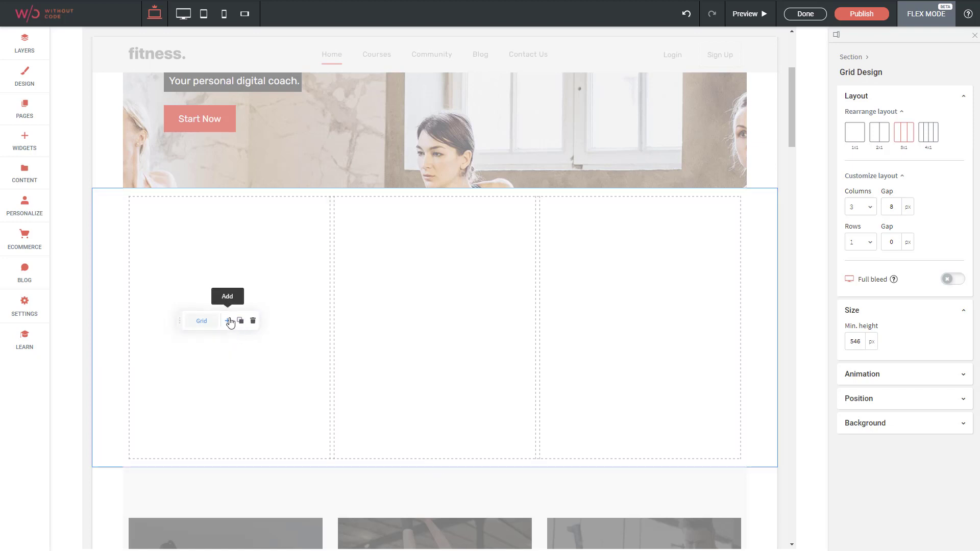
Step: Insert a vertical flexbox at the grid's top-left and stretch it to 91.9% width, 89.7% min height
click(228, 320)
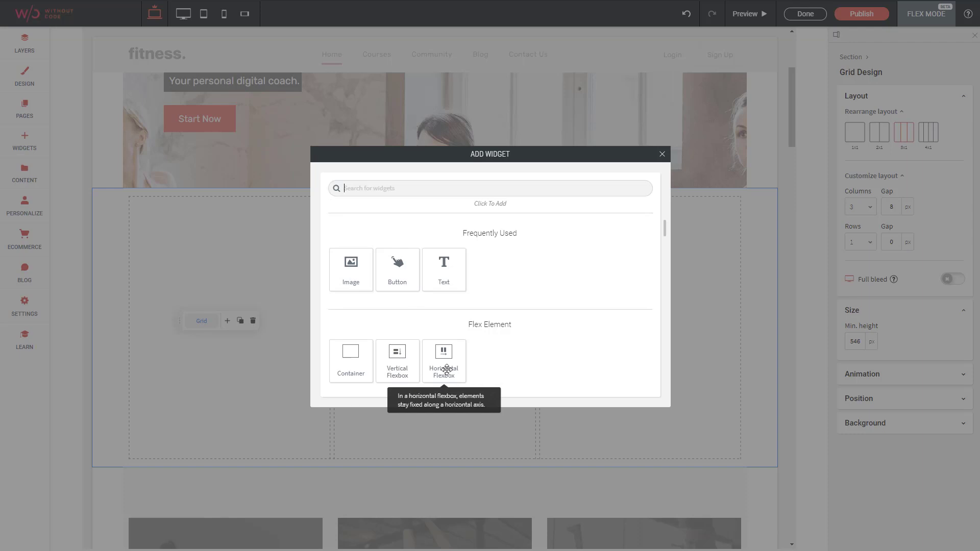
click(402, 364)
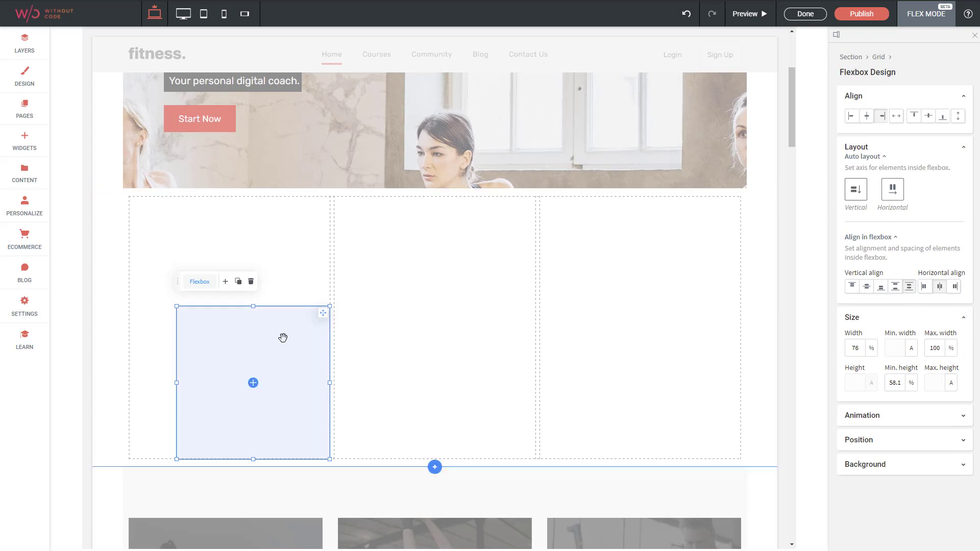
drag(283, 337, 250, 243)
drag(297, 362, 516, 442)
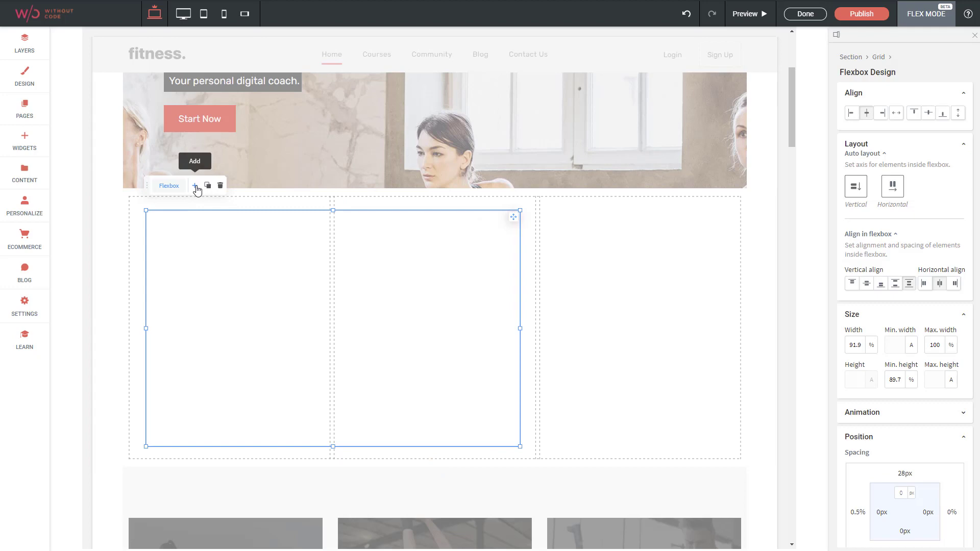
Step: Add a 'New Paragraph' text styled as Heading 2 and place it inside the flexbox
click(195, 185)
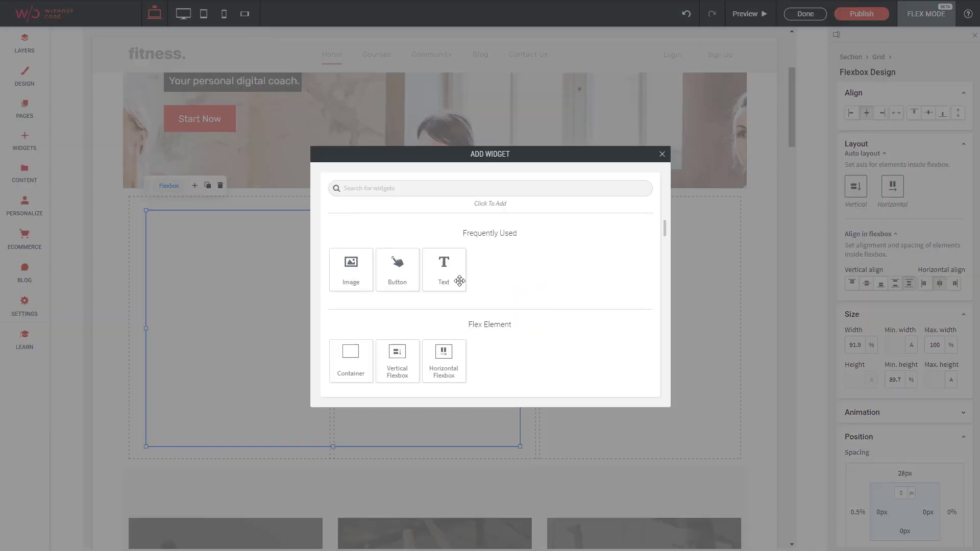
click(443, 268)
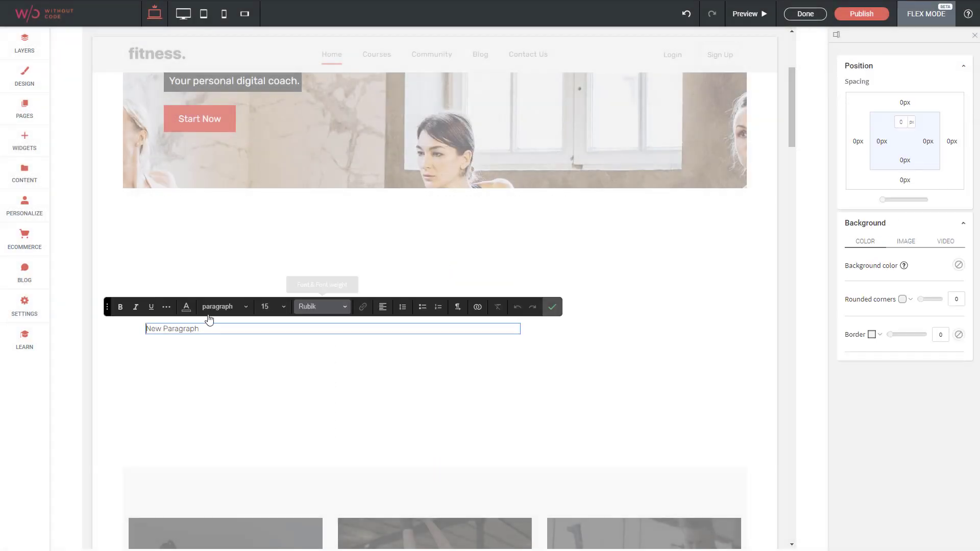
drag(216, 331, 120, 333)
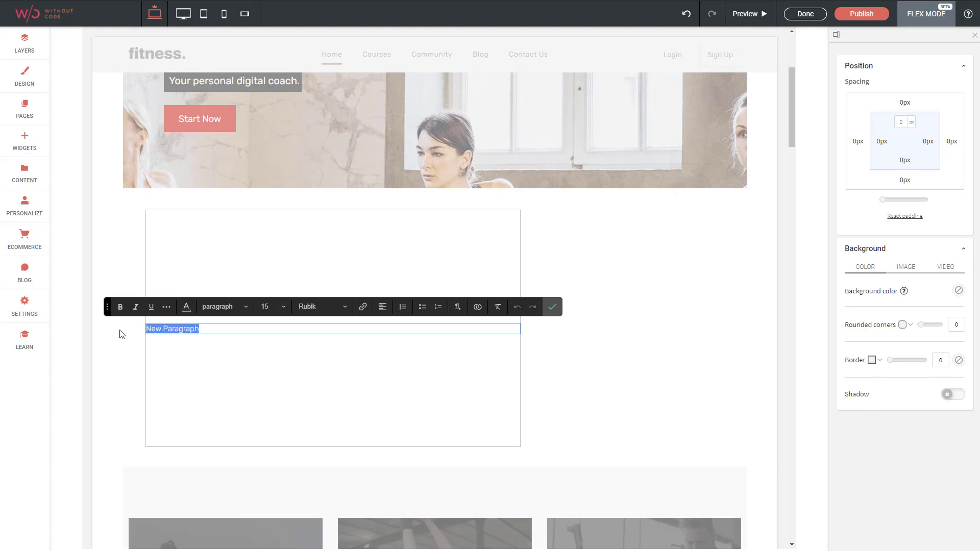
click(240, 307)
click(234, 366)
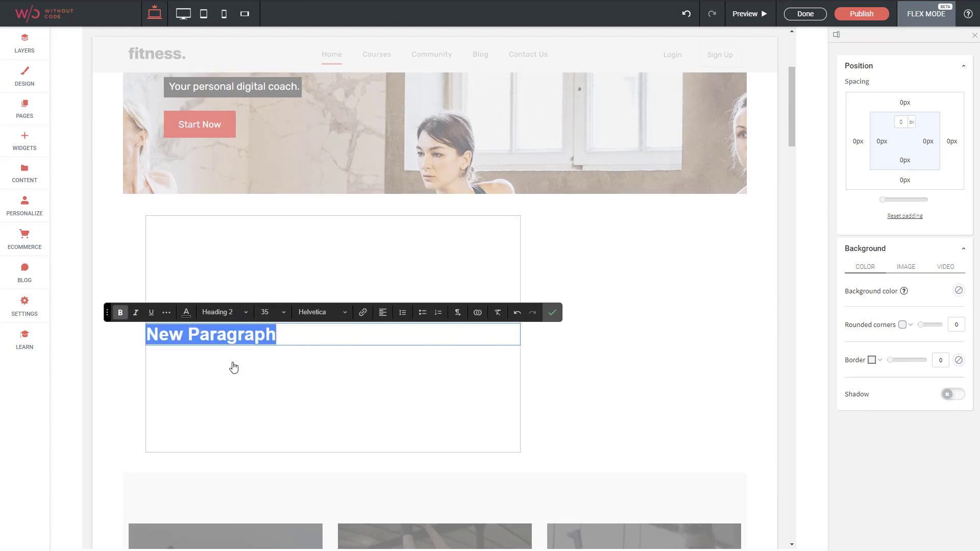
click(553, 313)
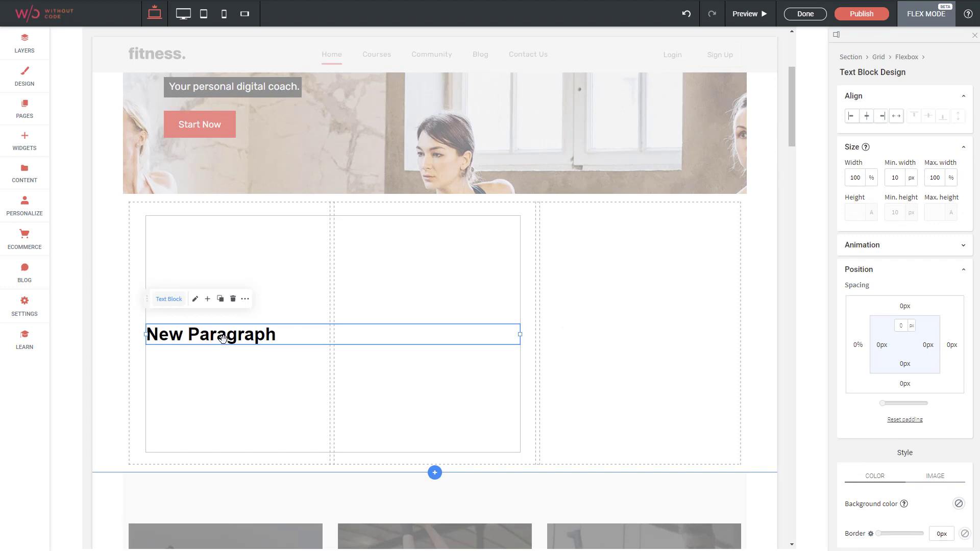
drag(223, 338, 272, 335)
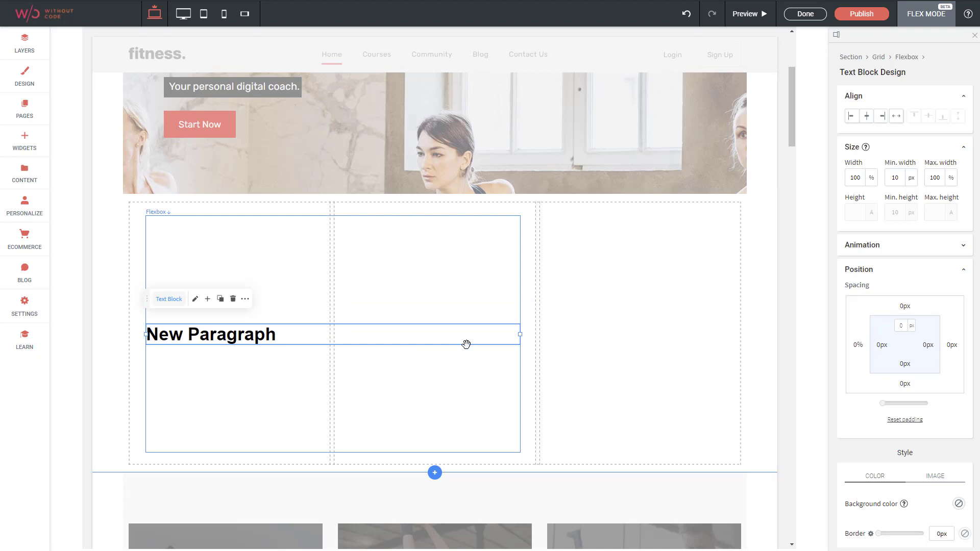
click(347, 275)
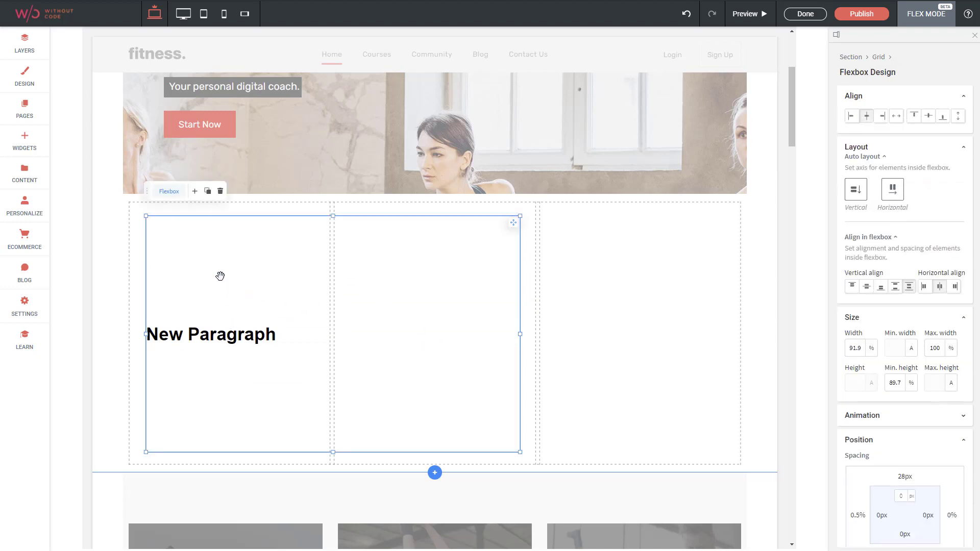
Step: Add an image under the heading using the push-up photo row3-cta-a.jpg
click(199, 192)
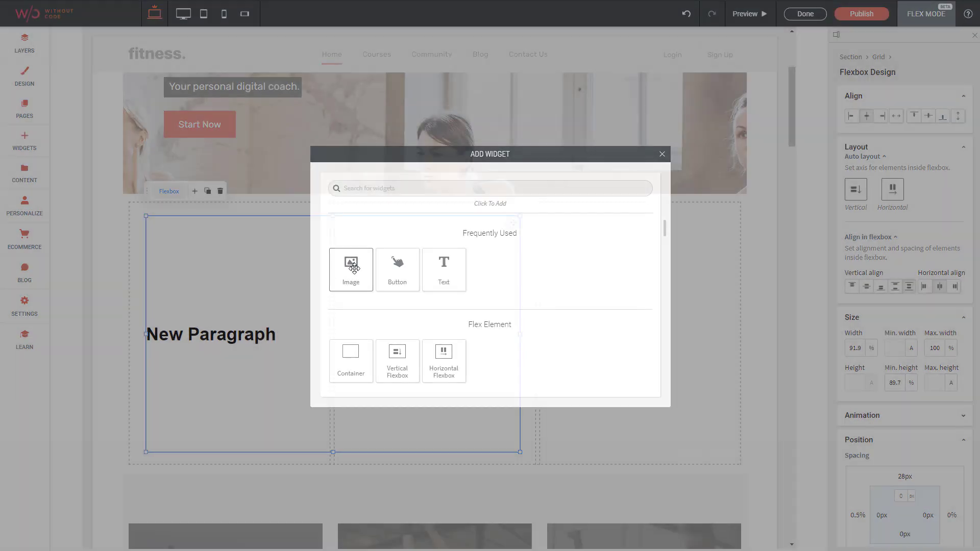
click(355, 268)
click(331, 357)
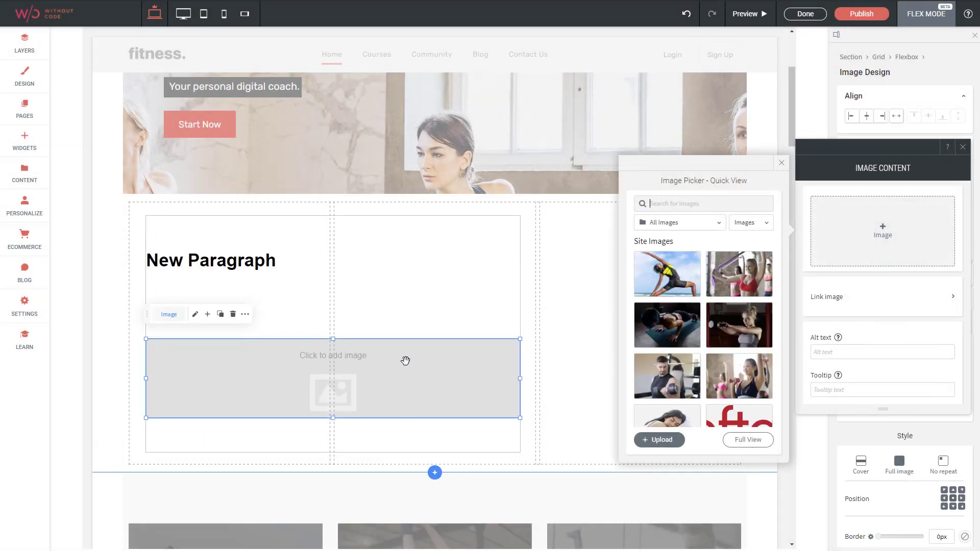
click(665, 330)
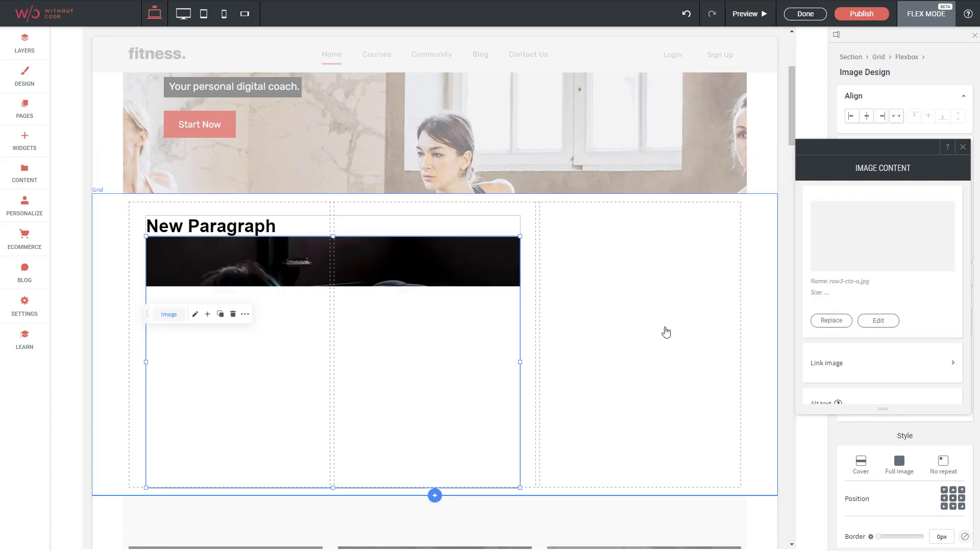
Step: Shorten the photo to 209px tall and add a new text block beneath it
drag(333, 236, 333, 381)
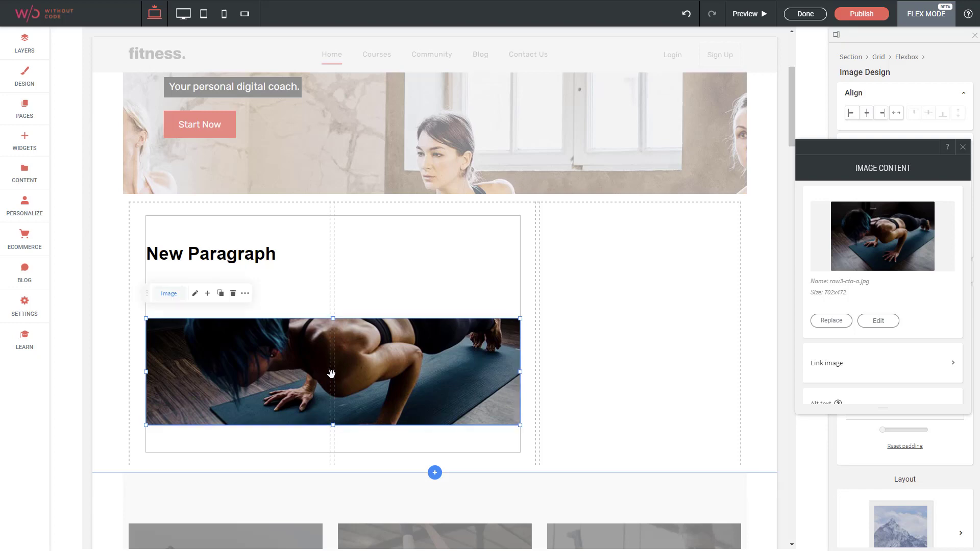
click(208, 294)
drag(445, 263, 422, 273)
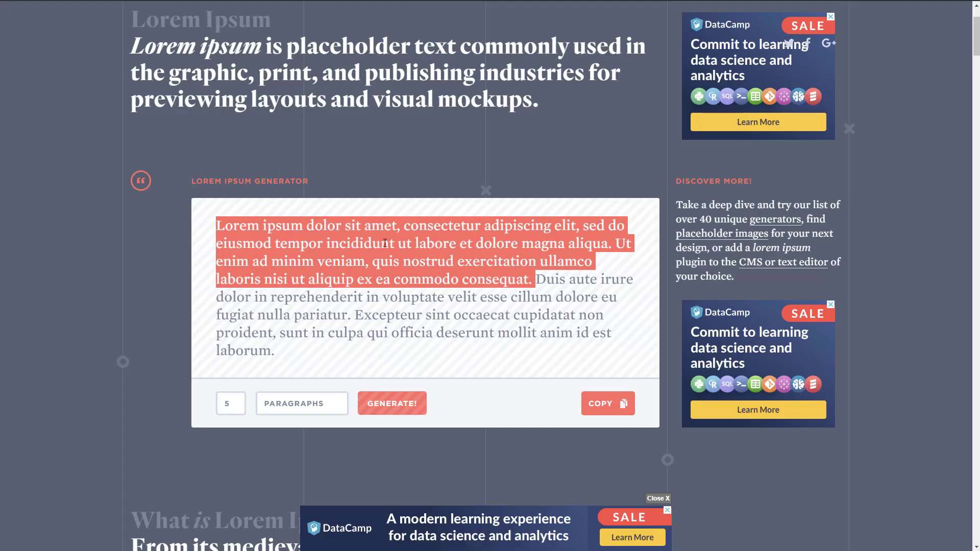
Step: Replace the new paragraph's text with the copied lorem ipsum placeholder text
right_click(380, 240)
click(414, 248)
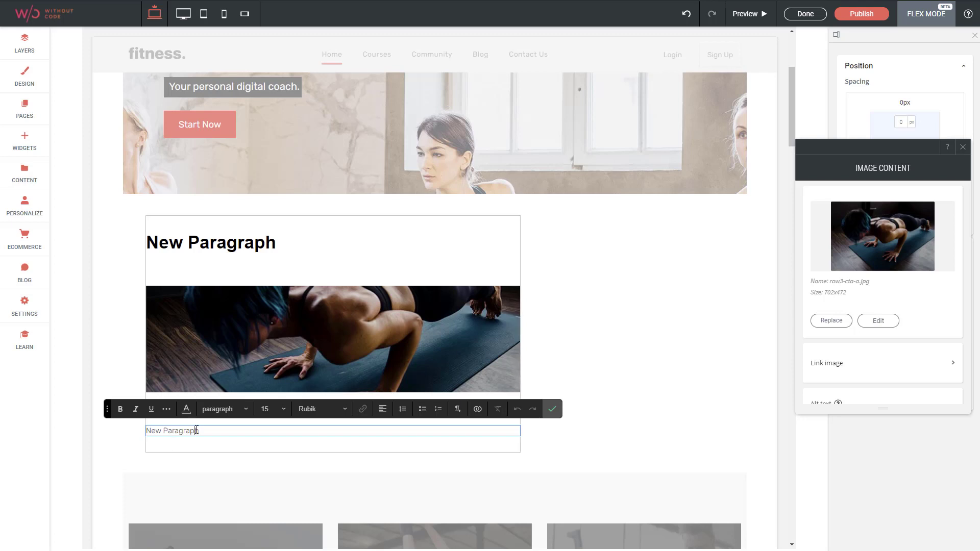
key(ctrl+a)
key(ctrl+v)
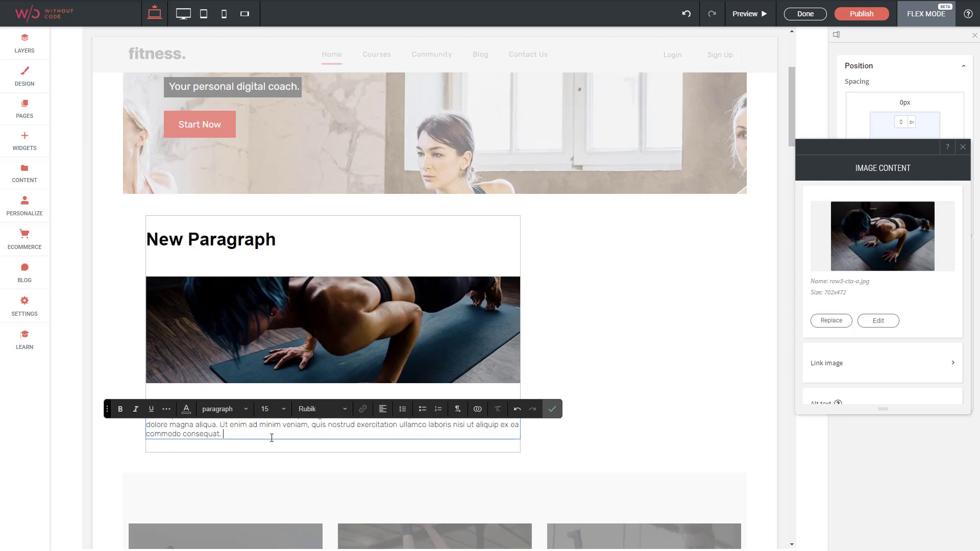
click(553, 409)
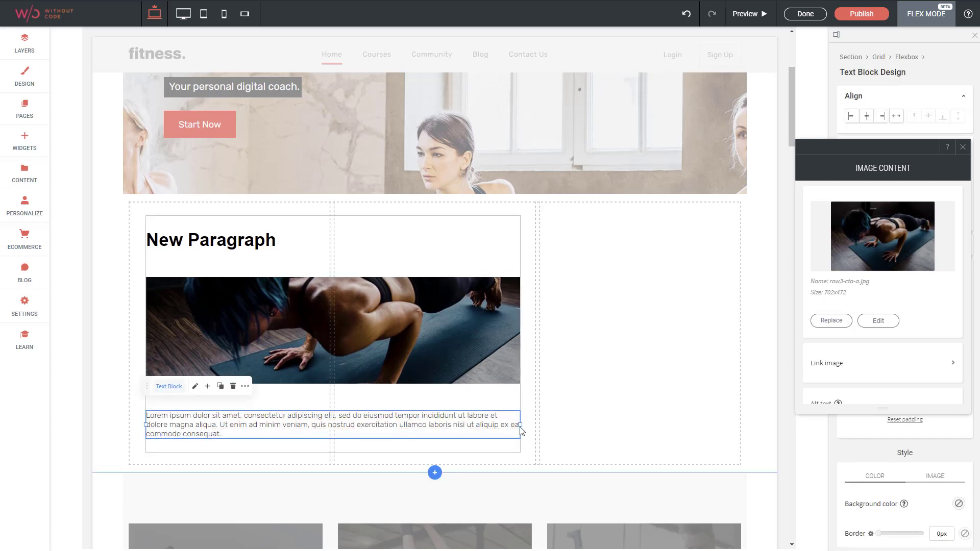
Step: Narrow the paragraph to about 79.3% width and align it left
drag(519, 432, 495, 423)
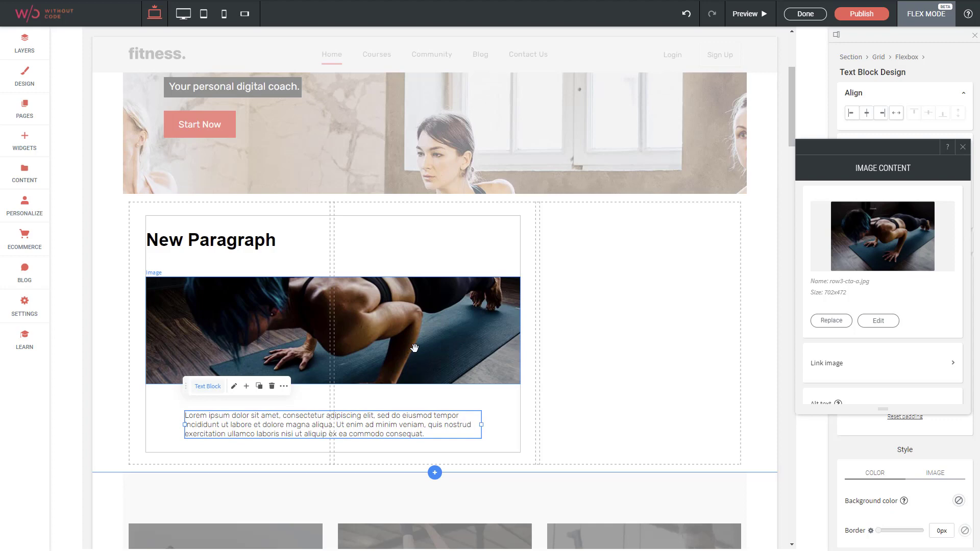
click(963, 147)
click(850, 114)
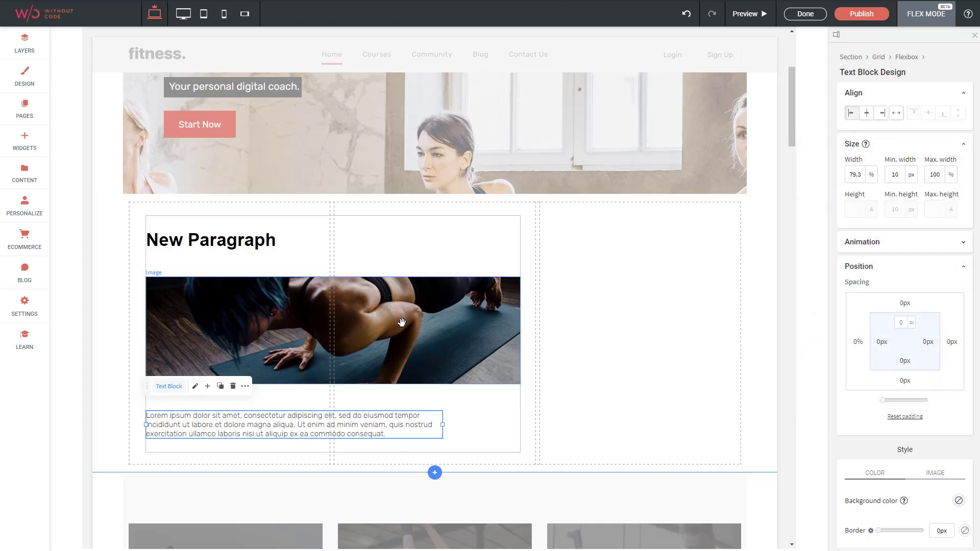
Step: Add a New Button below the paragraph, make it narrower and align it left
click(208, 388)
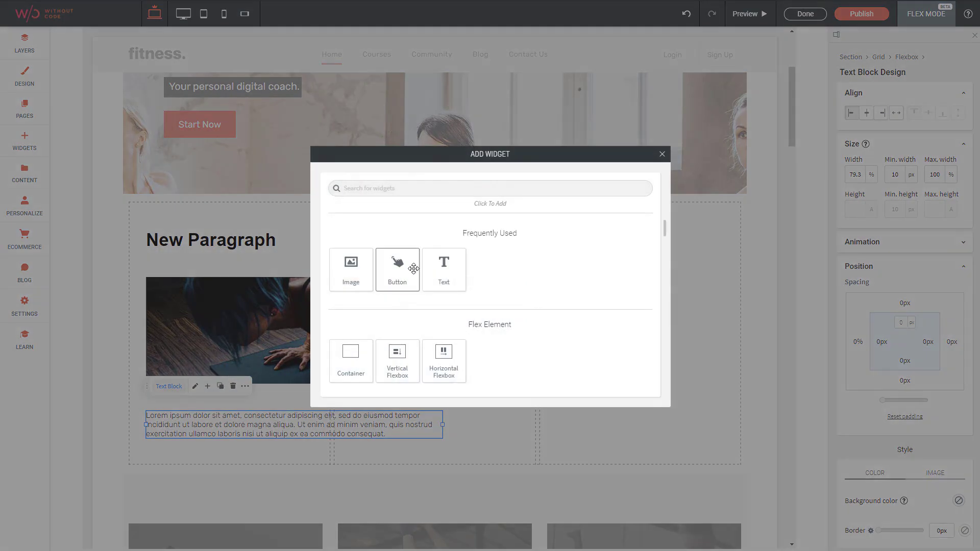
click(410, 265)
click(402, 434)
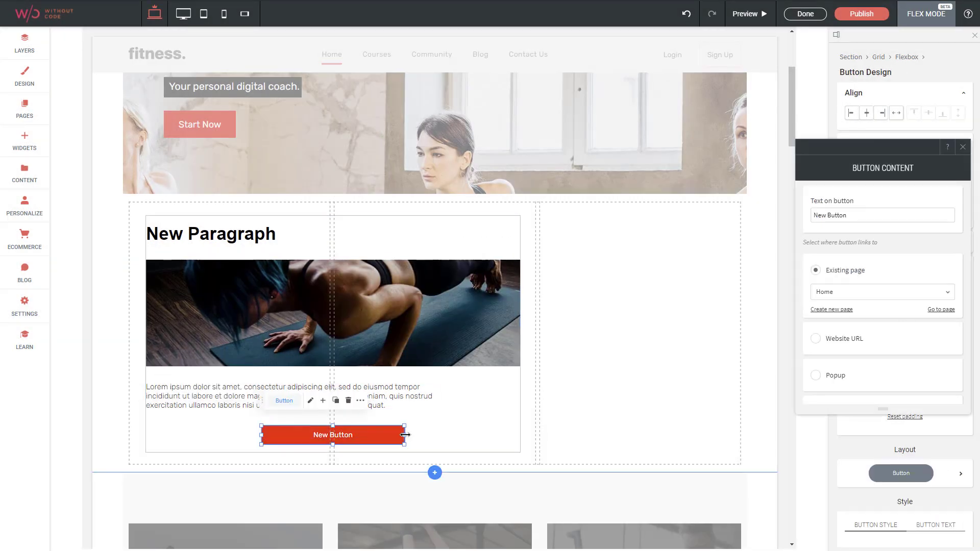
drag(404, 435, 383, 435)
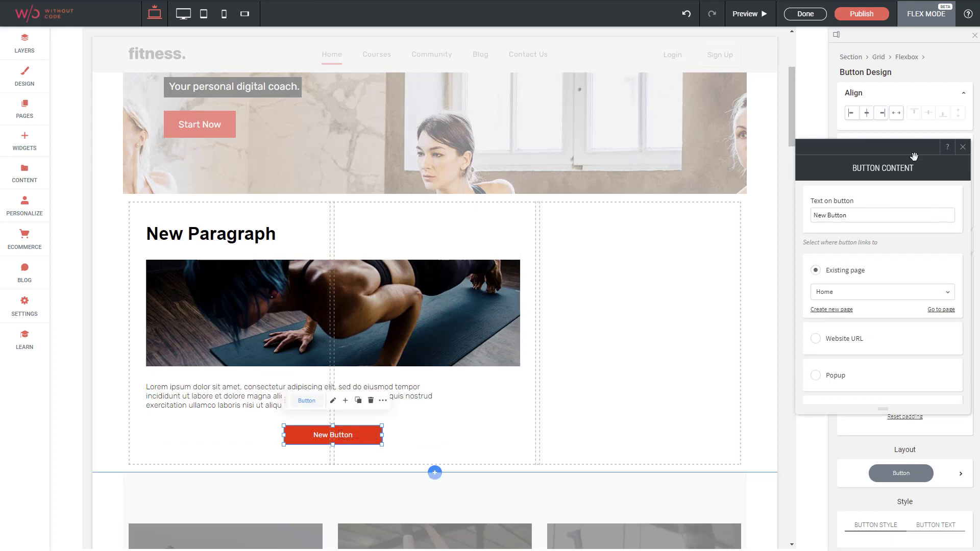
click(962, 149)
click(852, 113)
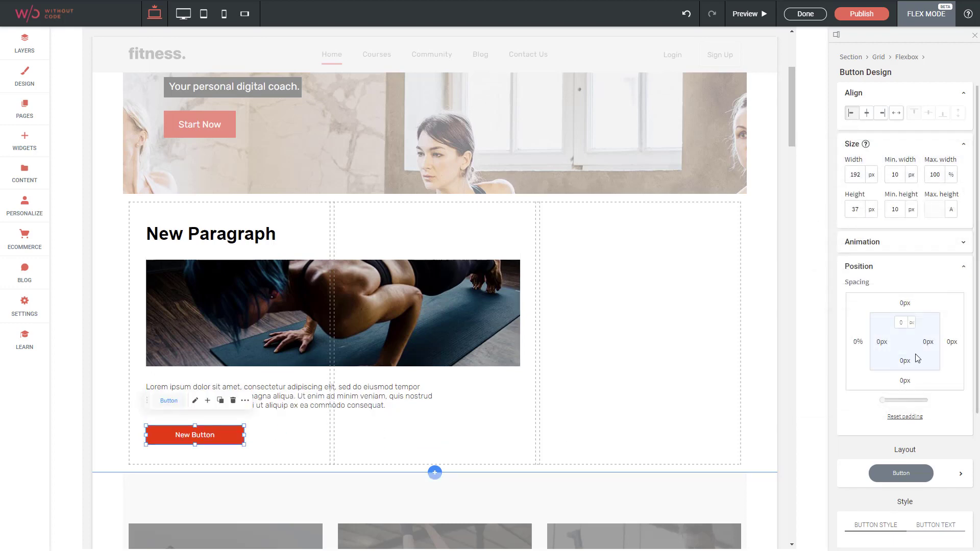
Step: Set the button's background colour to dark #252525
scroll(921, 378, down, 3)
click(959, 411)
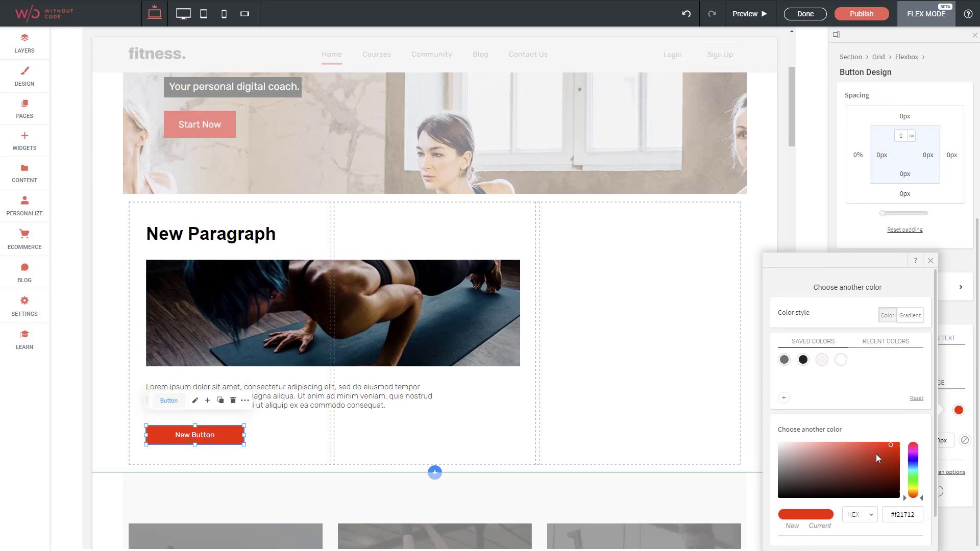
drag(875, 458, 792, 489)
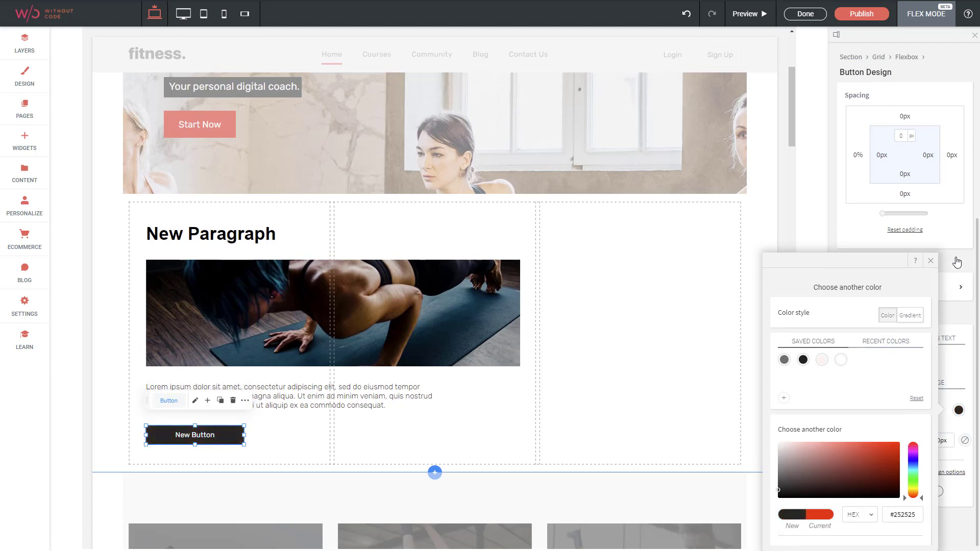
click(931, 261)
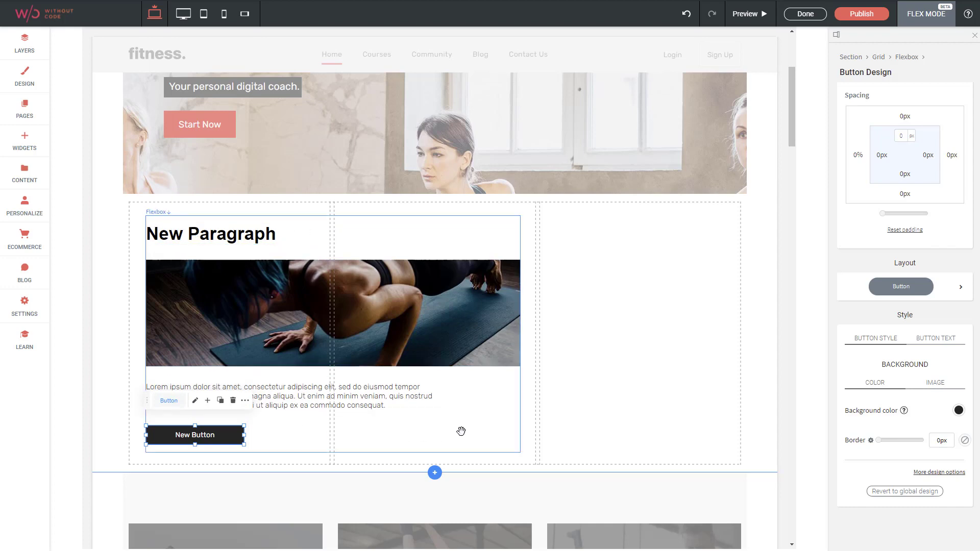
Step: Narrow the card flexbox to about 86.7% width on the desktop breakpoint
click(512, 443)
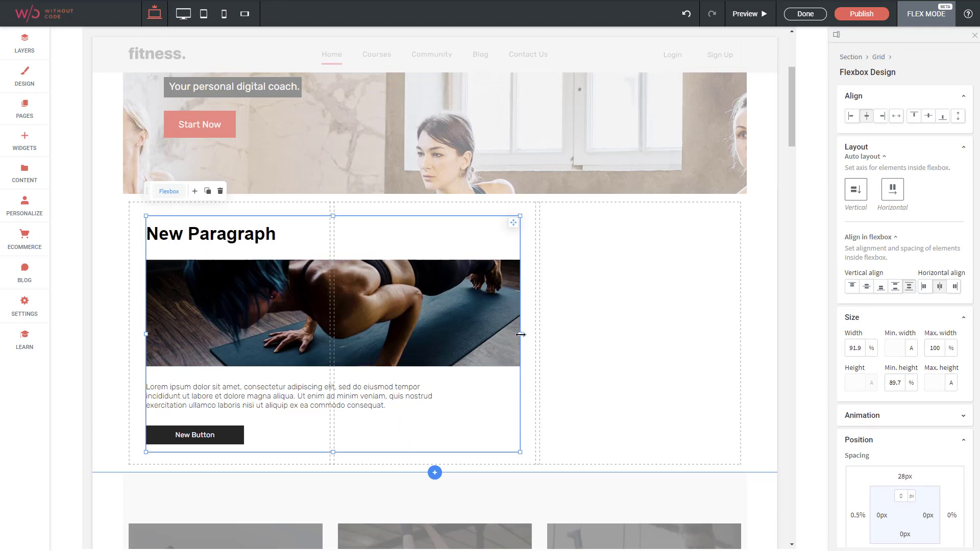
drag(520, 334, 499, 334)
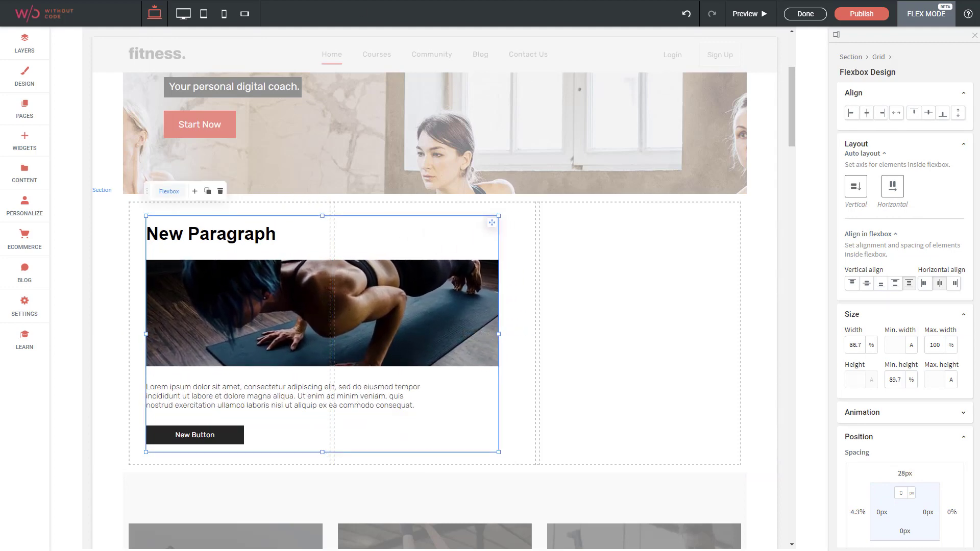
click(184, 18)
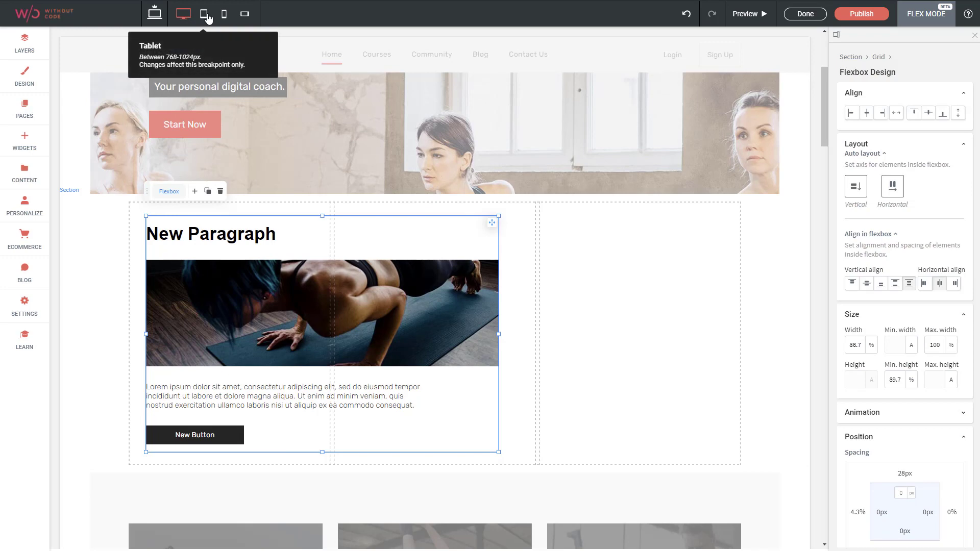
Step: Preview the card at tablet and mobile sizes, then return to desktop
click(207, 17)
click(222, 14)
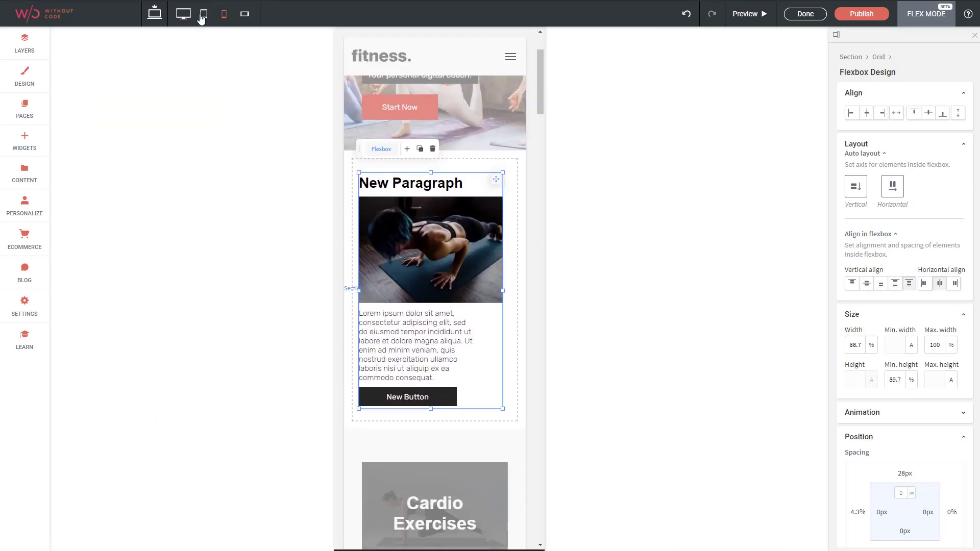
click(154, 14)
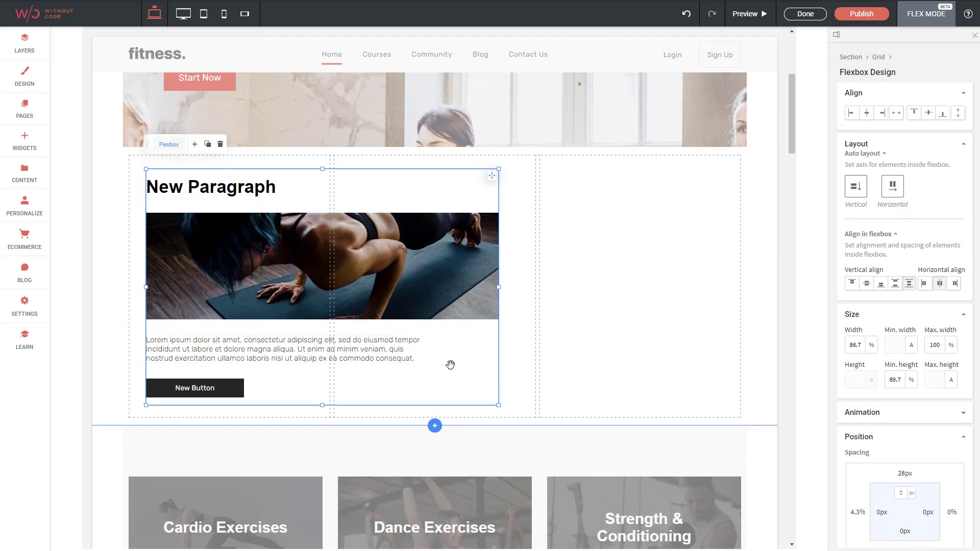
click(893, 189)
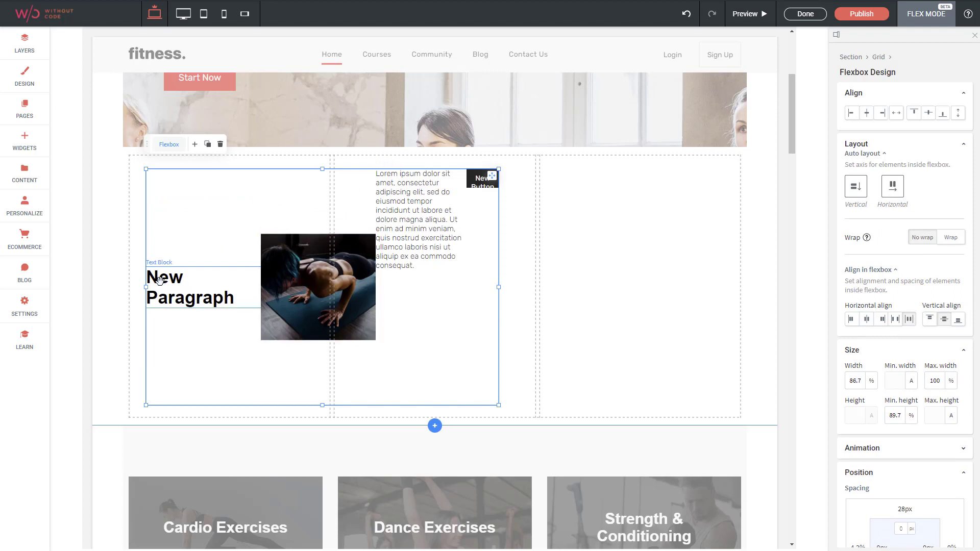
click(854, 190)
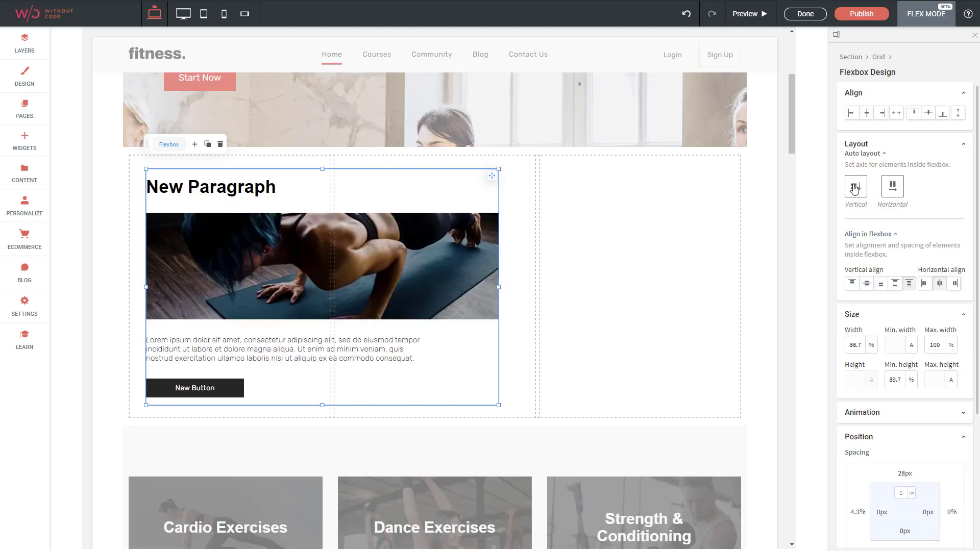
Step: Select the heading's parent Flexbox and locate it in the Layers panel tree
click(223, 188)
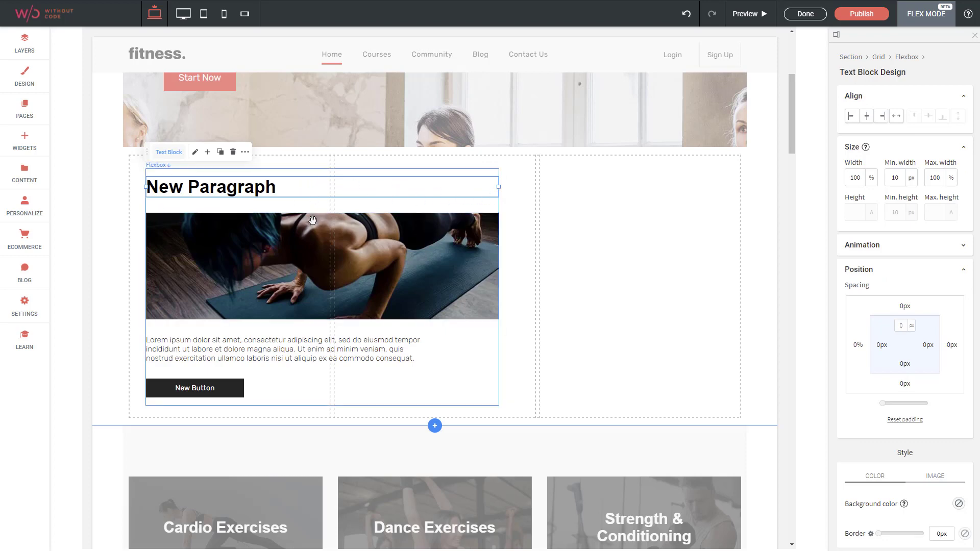
click(261, 171)
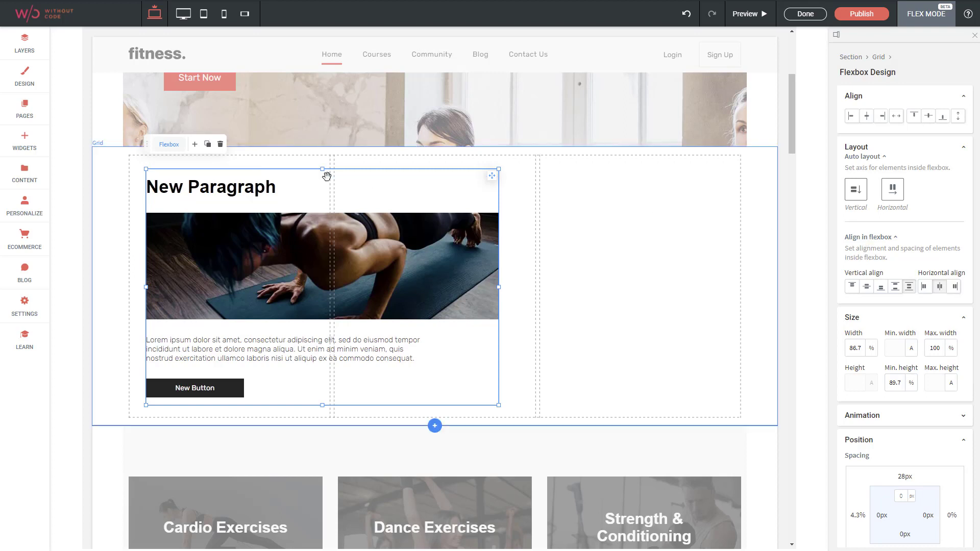
click(25, 43)
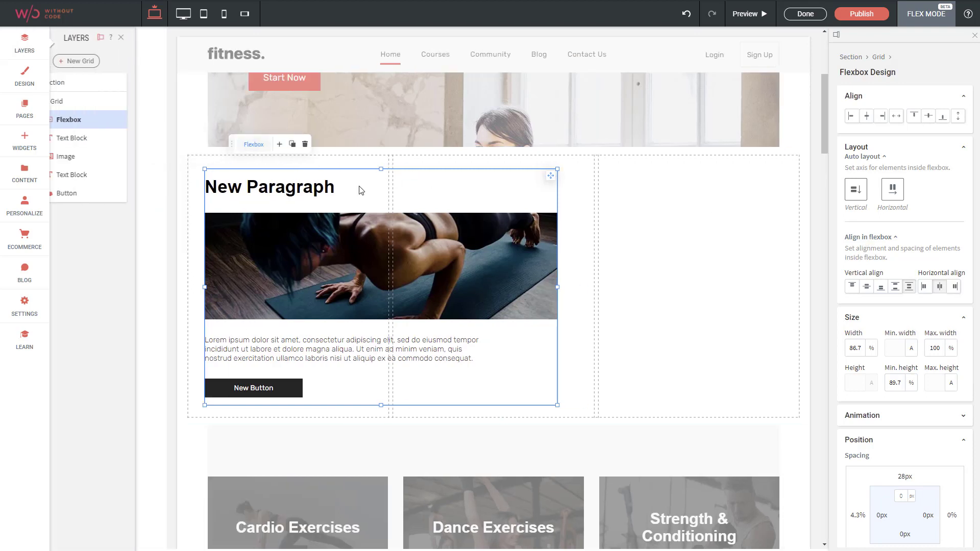
double_click(97, 120)
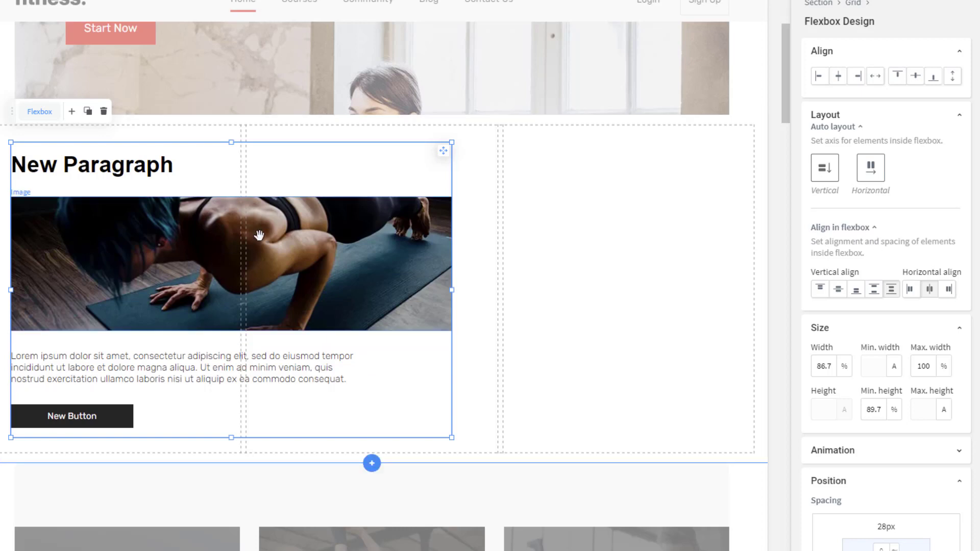
Step: Align the flexbox contents to the top and give it 20px top padding
click(820, 289)
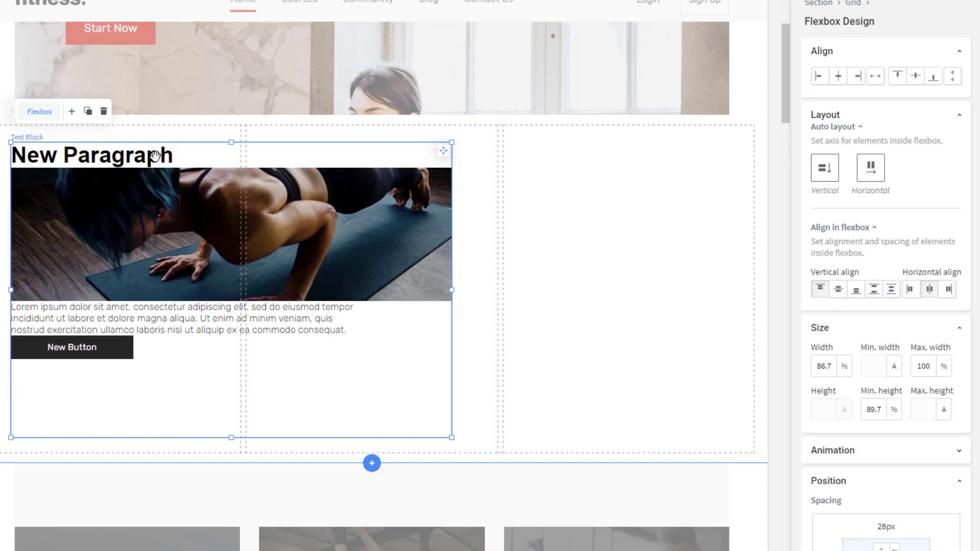
scroll(893, 514, down, 1)
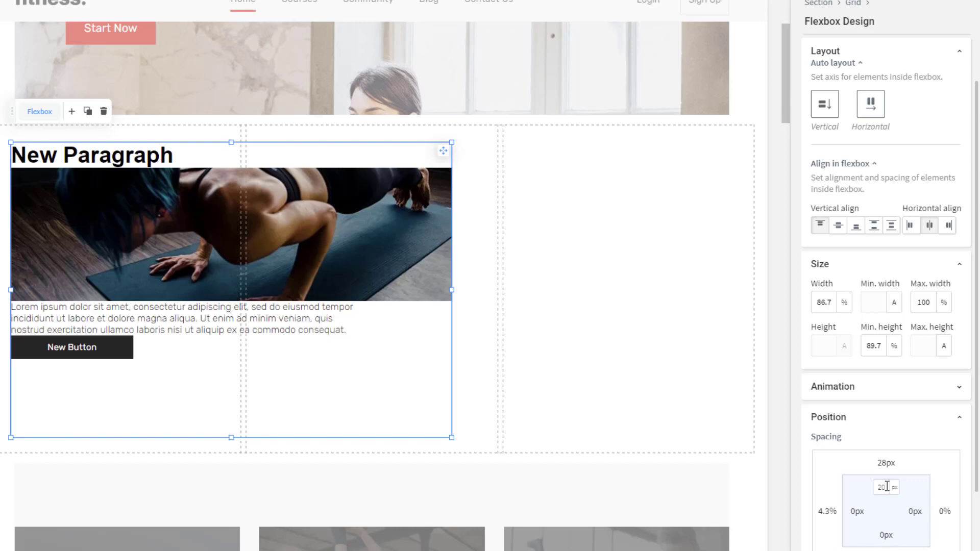
key(Return)
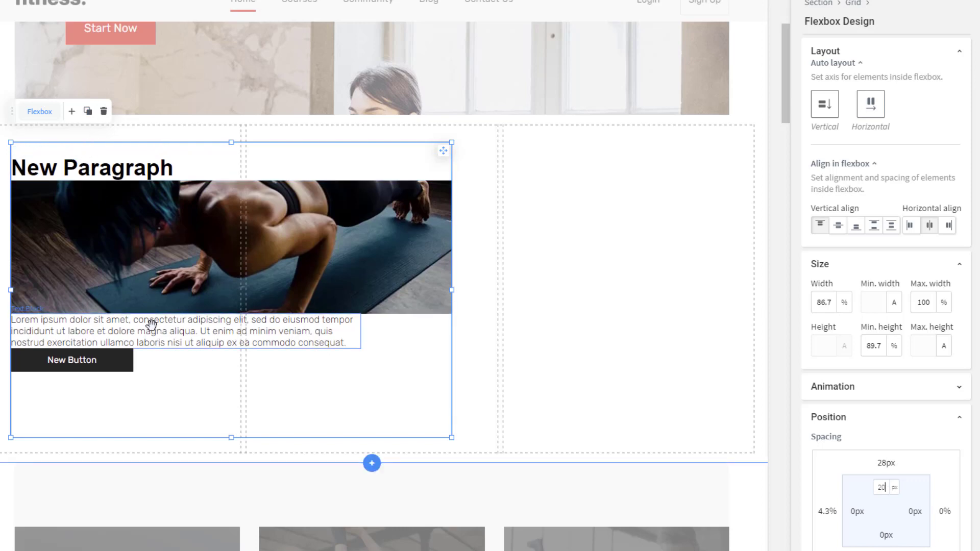
click(157, 271)
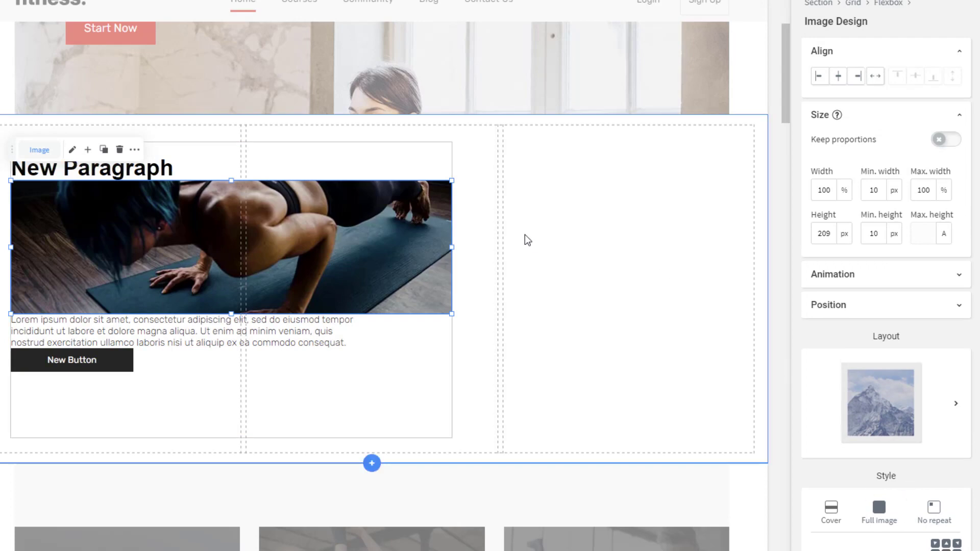
click(223, 144)
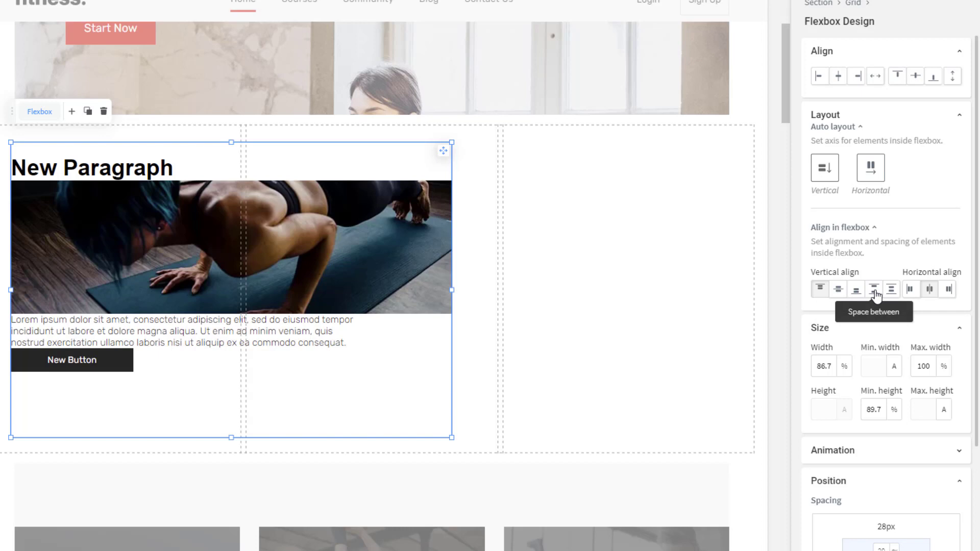
Step: Space the flexbox items evenly, shorten it to 87.6% min height, and reposition it
click(875, 290)
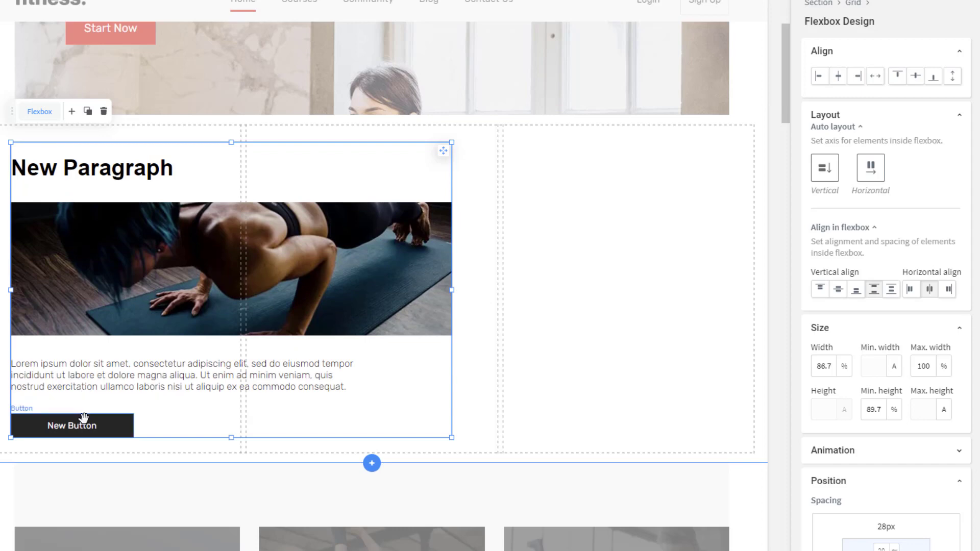
drag(231, 437, 230, 406)
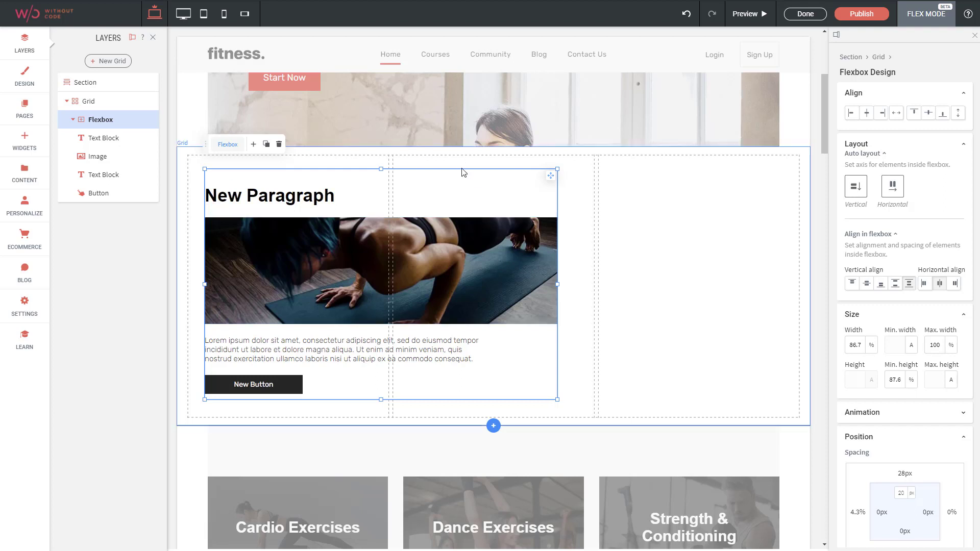
mouse_move(458, 172)
mouse_down()
mouse_move(476, 169)
mouse_move(464, 170)
mouse_up()
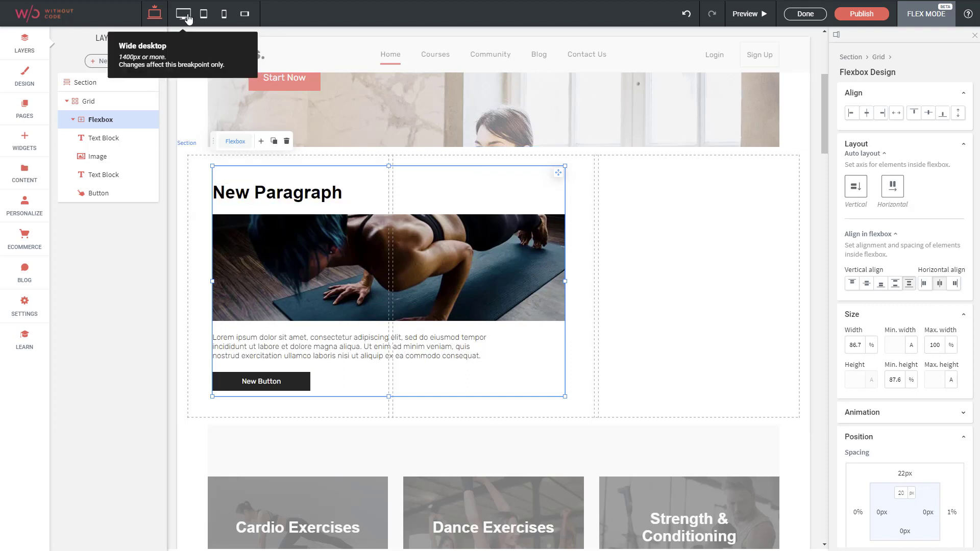
Step: Widen the card flexbox to 92.9% on a smaller breakpoint, leaving desktop at 86.7%
click(204, 15)
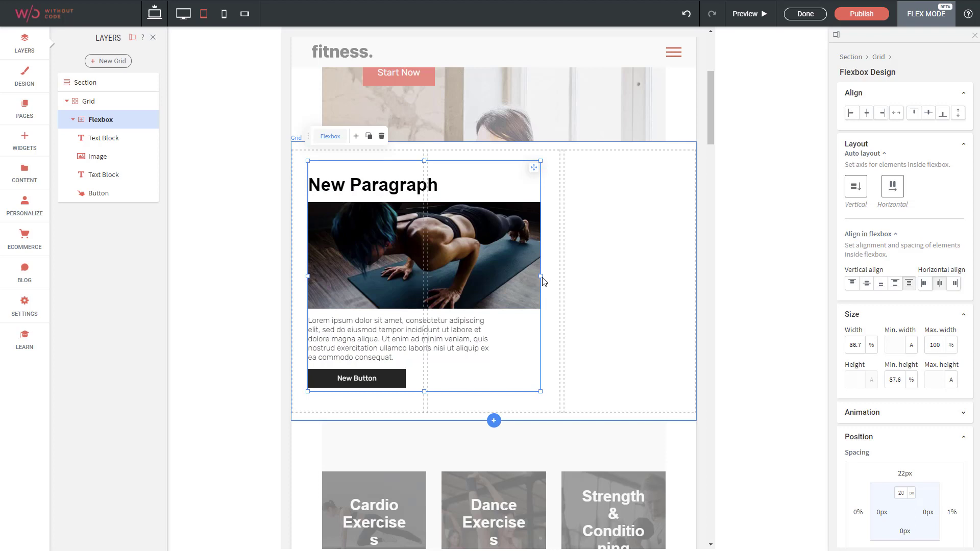
drag(542, 277, 687, 277)
right_click(687, 276)
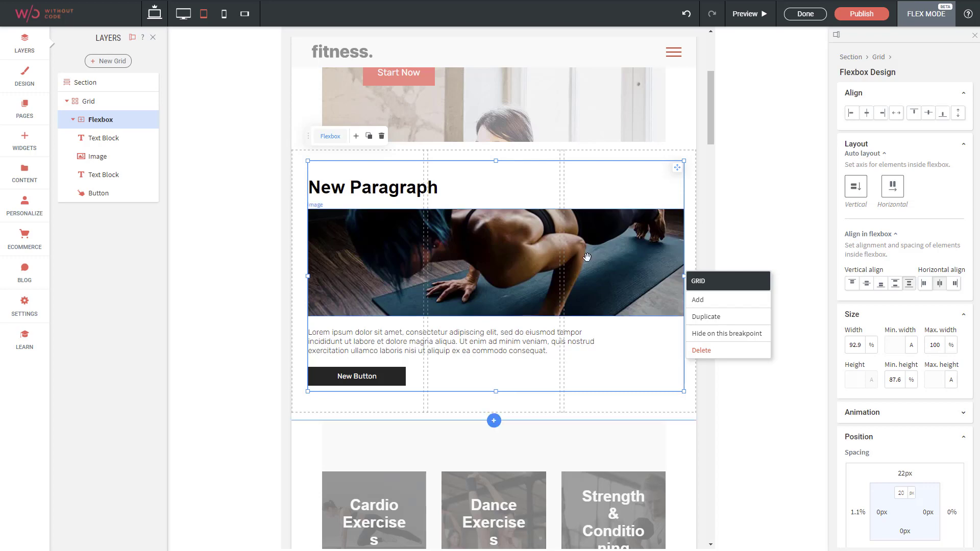
click(155, 19)
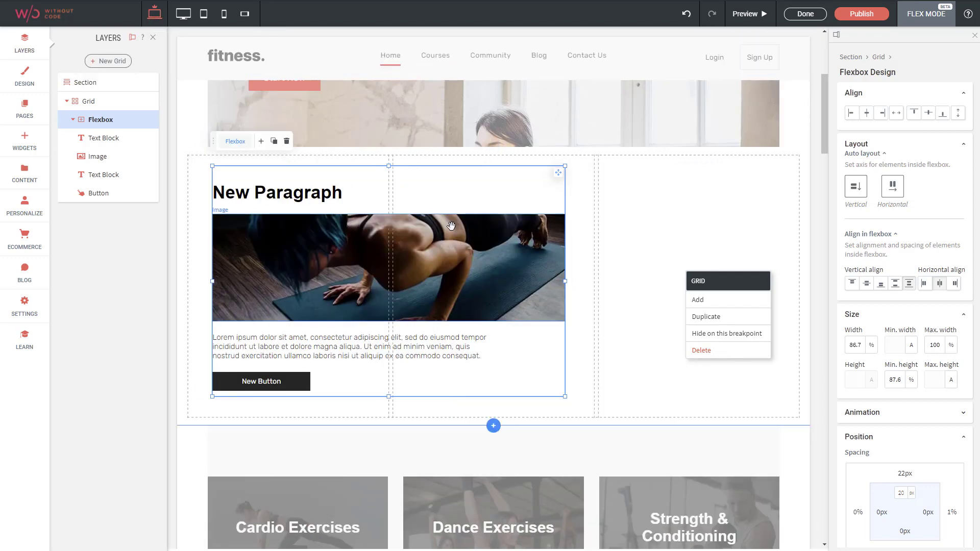
click(203, 15)
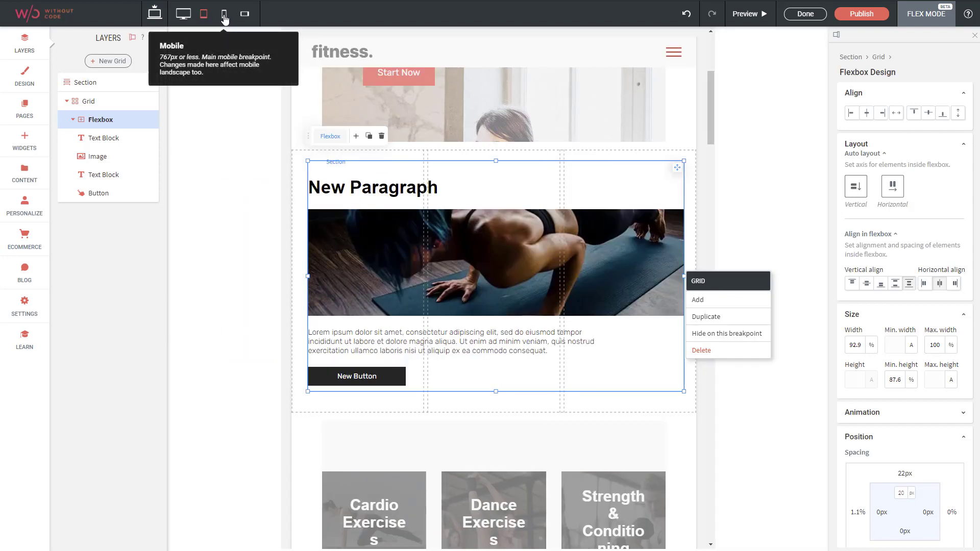
Step: On the mobile layout, make the flexbox taller and give the grid a 700 px minimum height
click(224, 15)
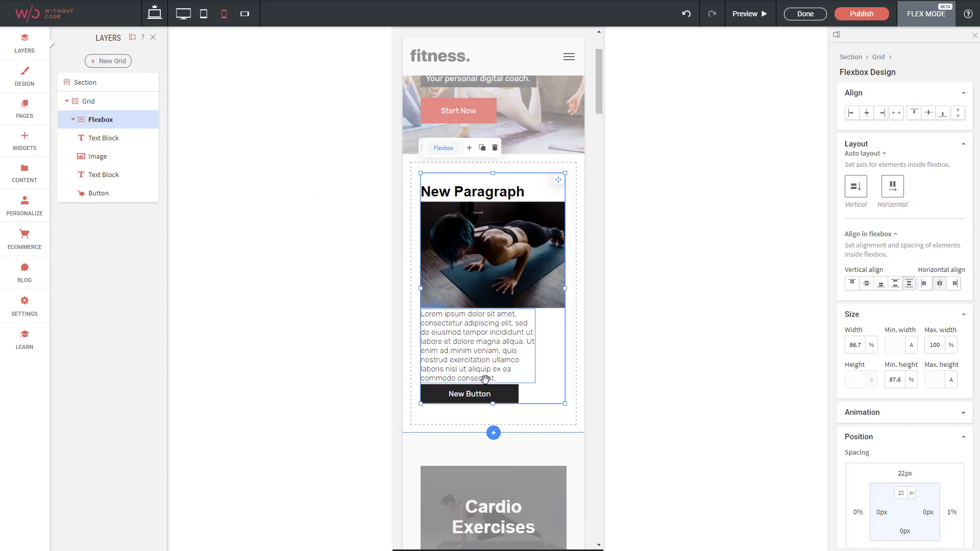
drag(493, 404, 493, 416)
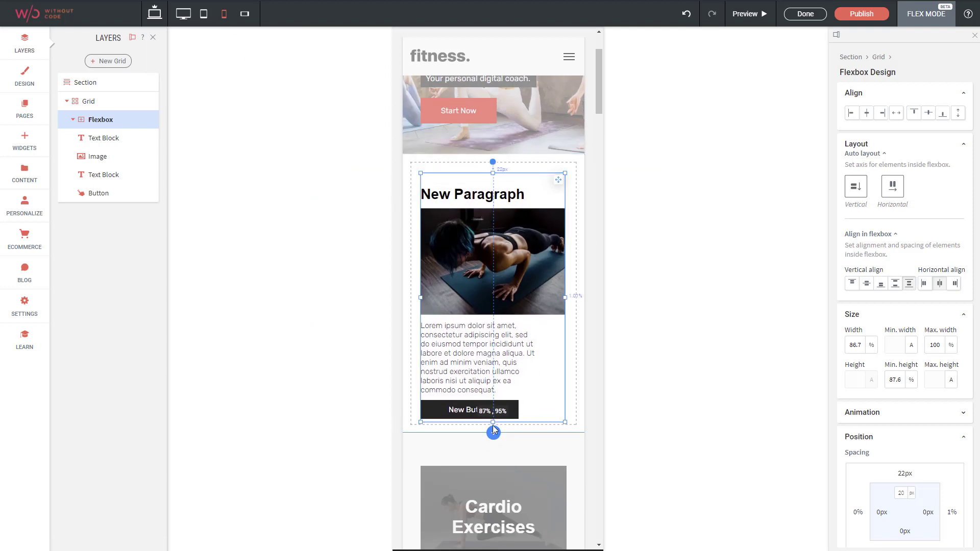
click(576, 422)
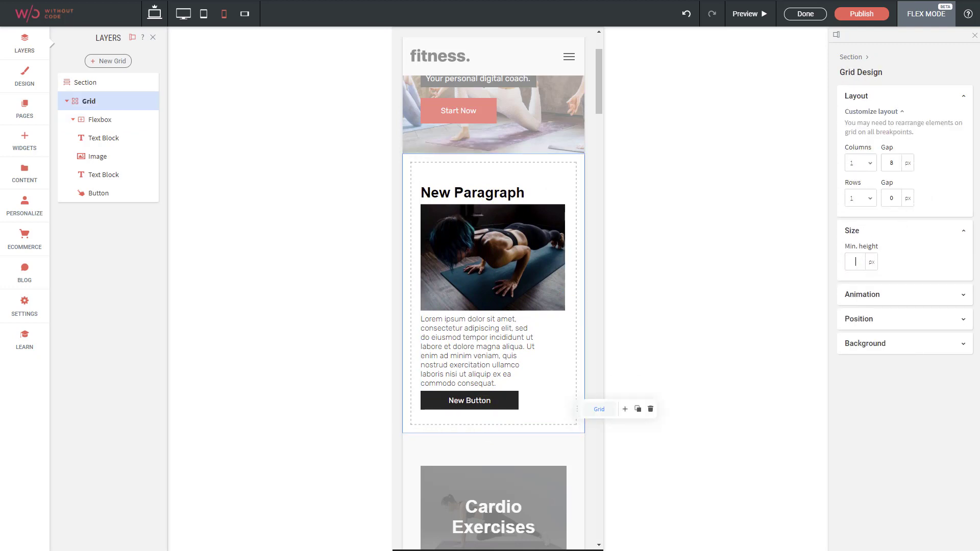
text(700)
key(Return)
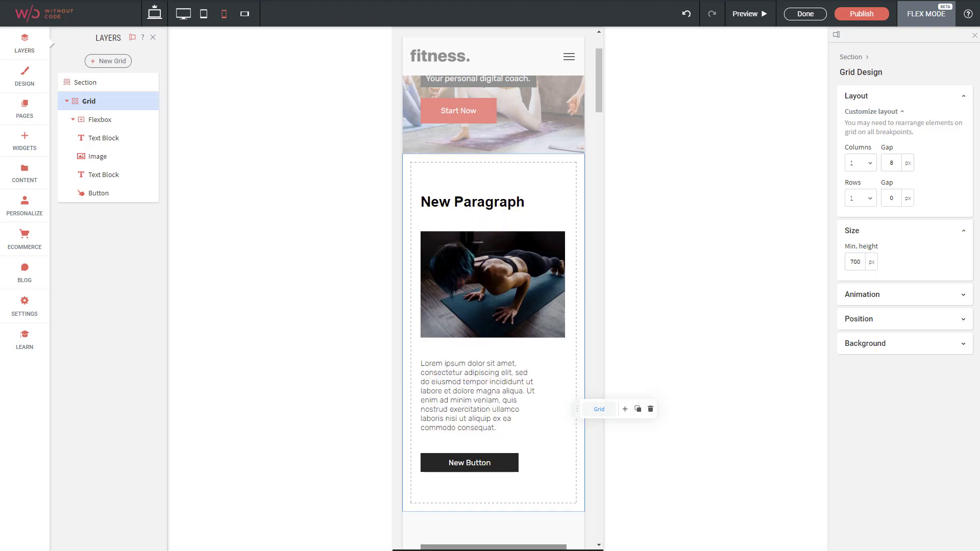
Step: Stretch the card flexbox to 89.6% to fill the taller grid, then view the tablet layout
click(546, 386)
drag(493, 482, 493, 480)
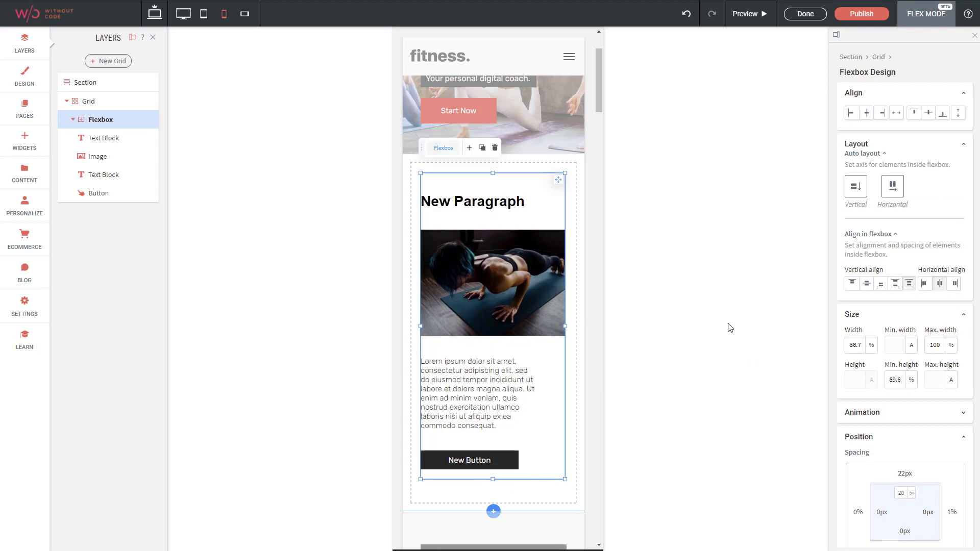
click(204, 14)
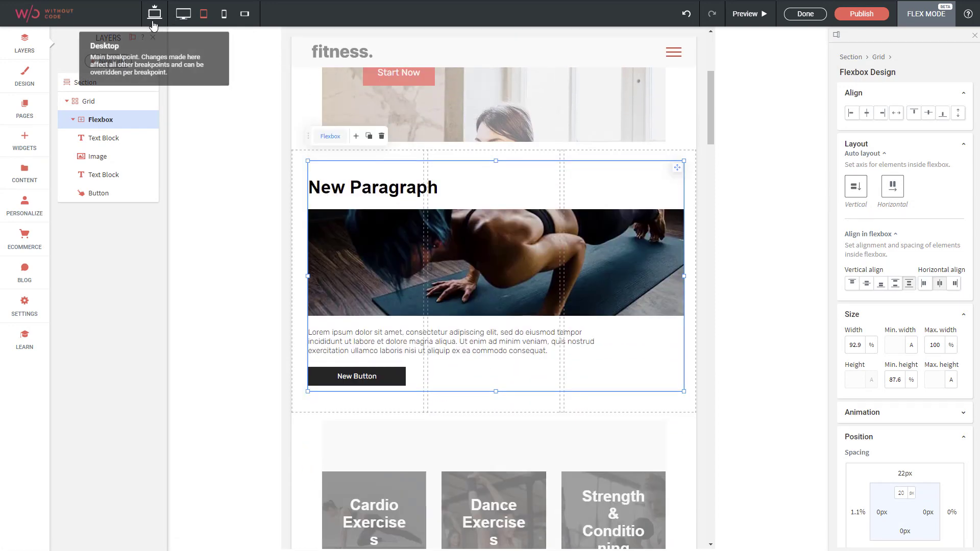
Step: On the desktop layout, add a new button and move it, resized smaller, into the grid's third column
click(156, 20)
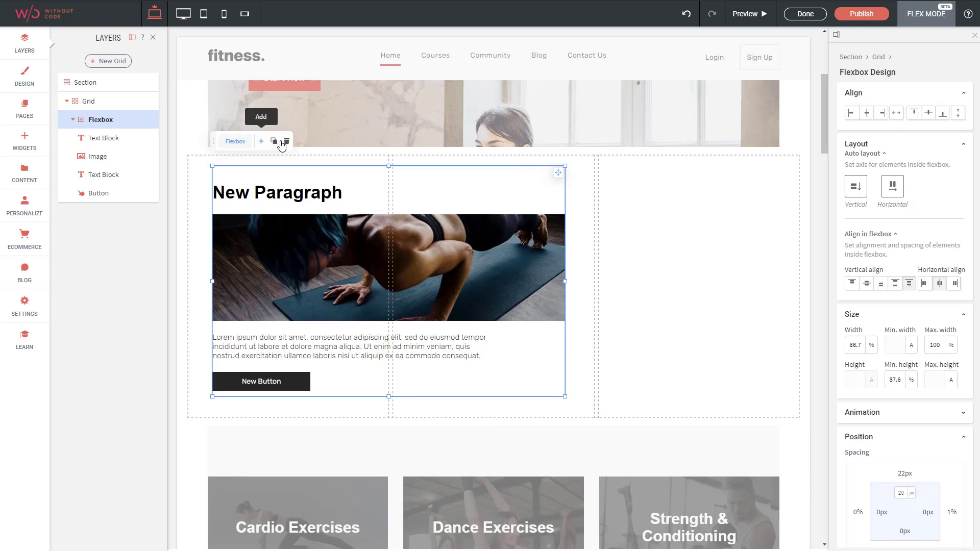
click(261, 141)
click(398, 266)
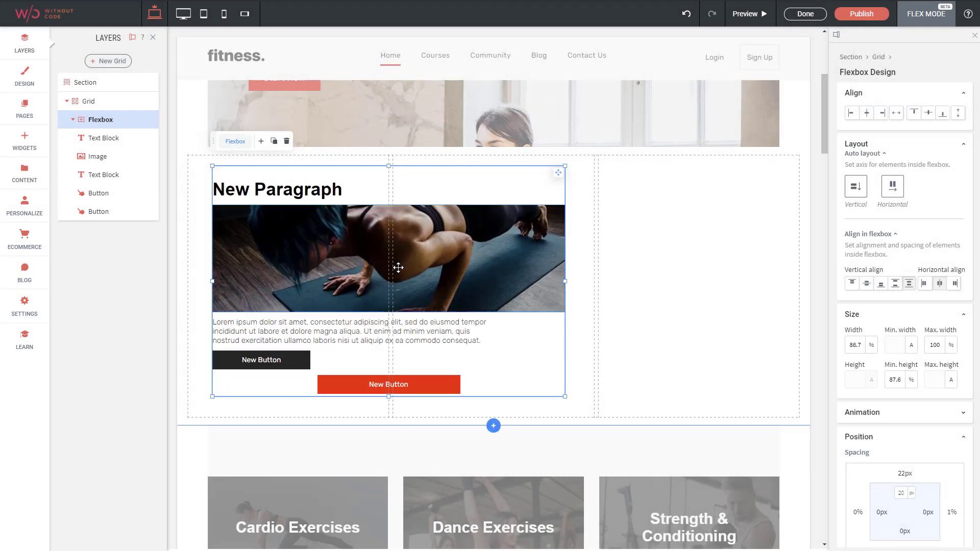
click(401, 384)
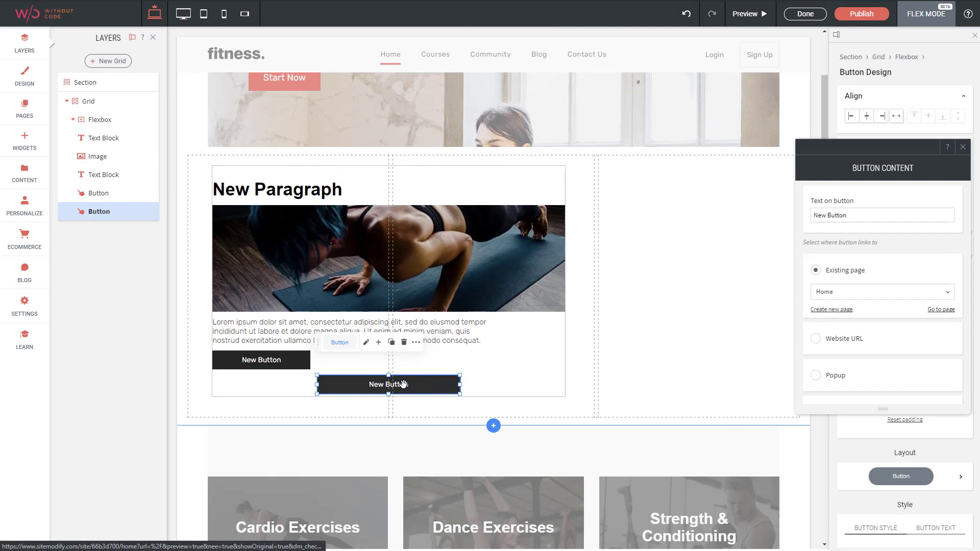
drag(403, 384, 686, 265)
drag(758, 274, 674, 289)
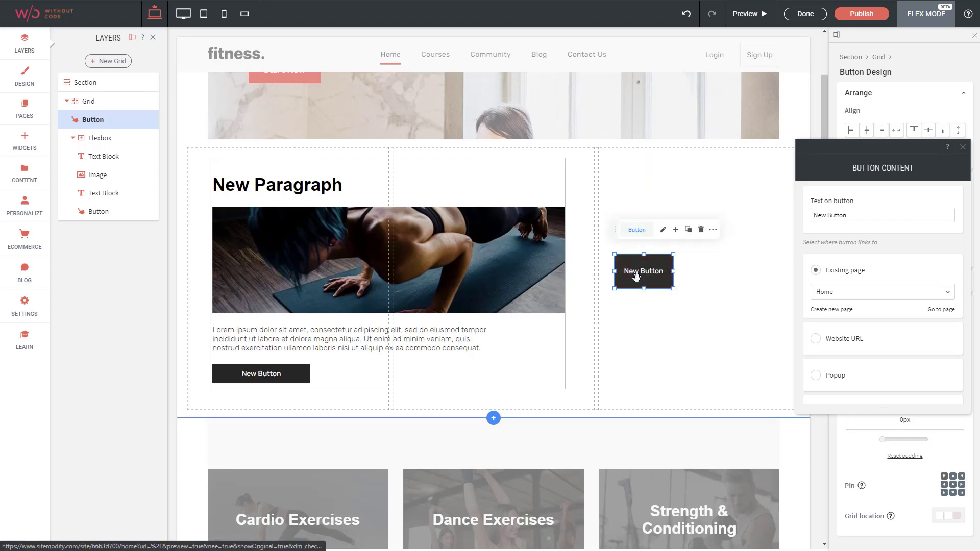
Step: Give the new button 50px rounded corners and begin relabelling it SALE
scroll(905, 296, down, 3)
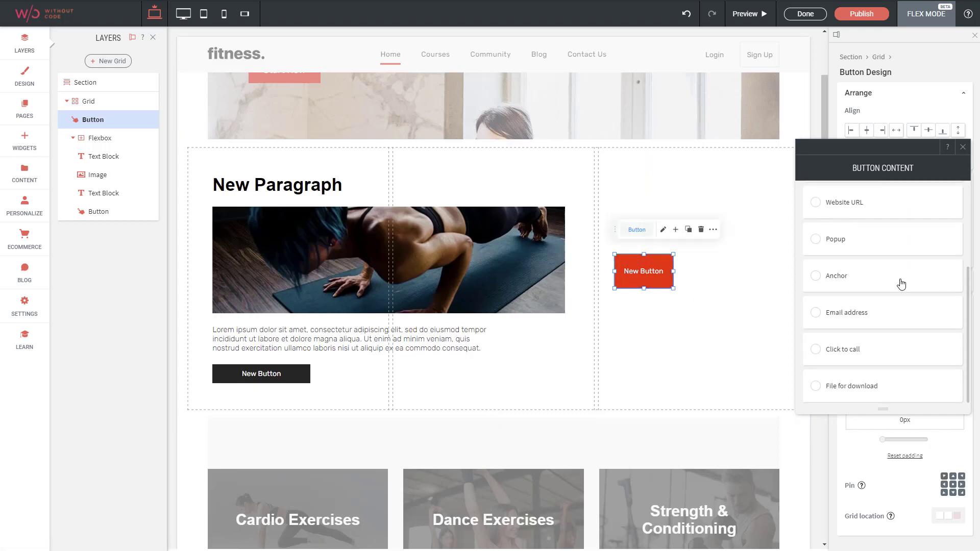
scroll(899, 282, up, 3)
click(963, 148)
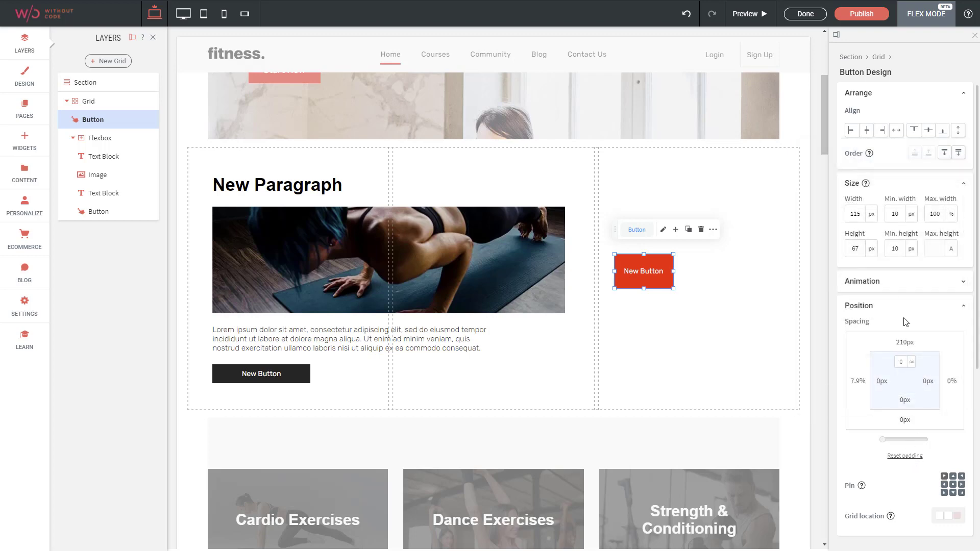
scroll(924, 357, down, 5)
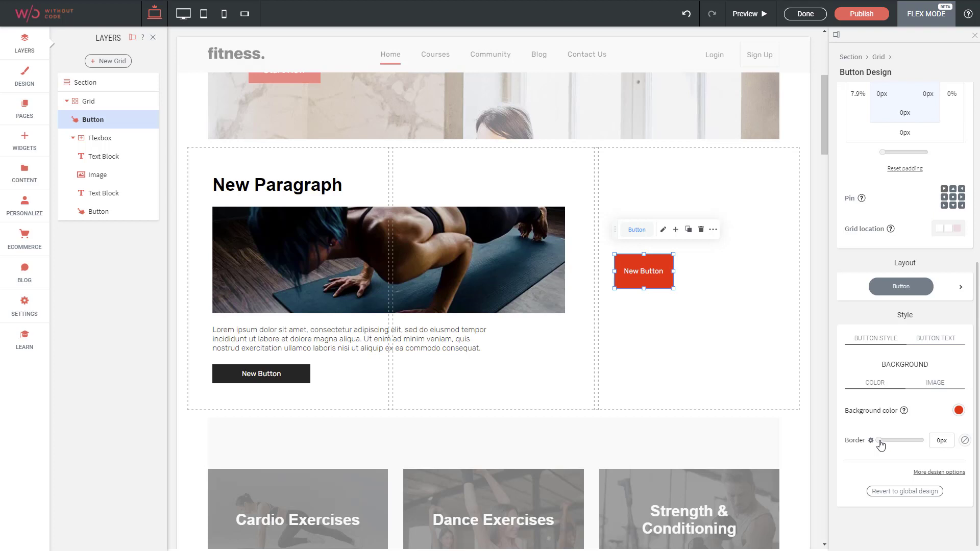
click(921, 474)
scroll(883, 472, down, 2)
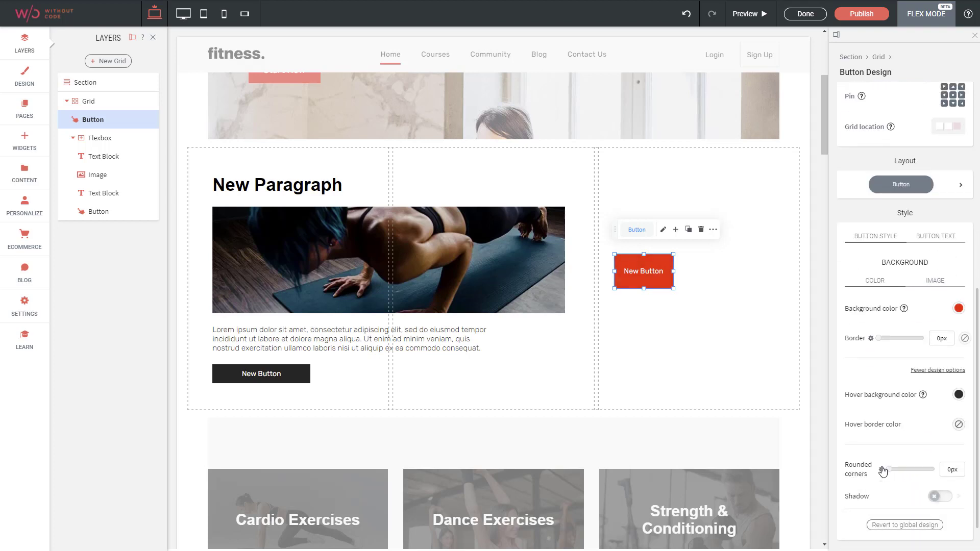
drag(901, 471, 939, 470)
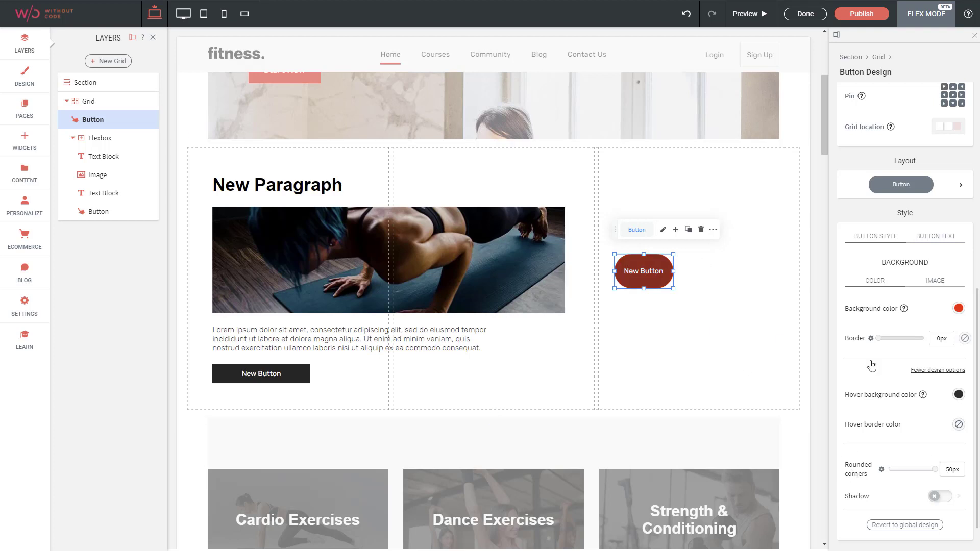
double_click(631, 272)
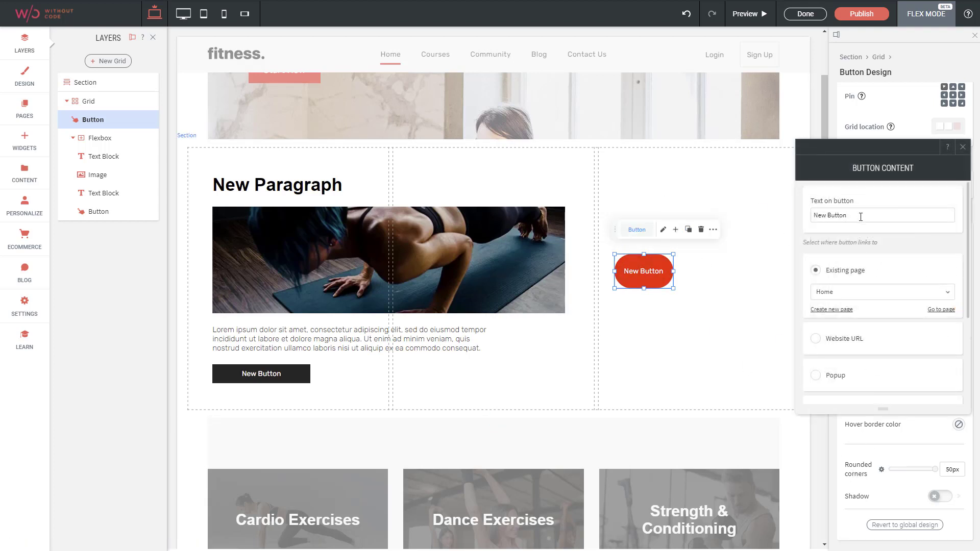
text(SALE)
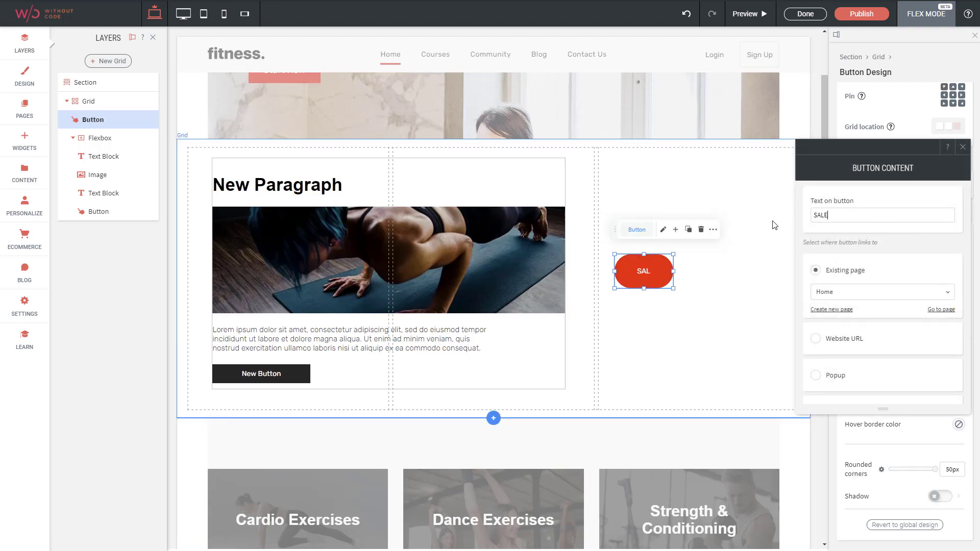
Step: Narrow the SALE button into a 74×67 circle and place it on the grid over the image's top-right corner
click(963, 147)
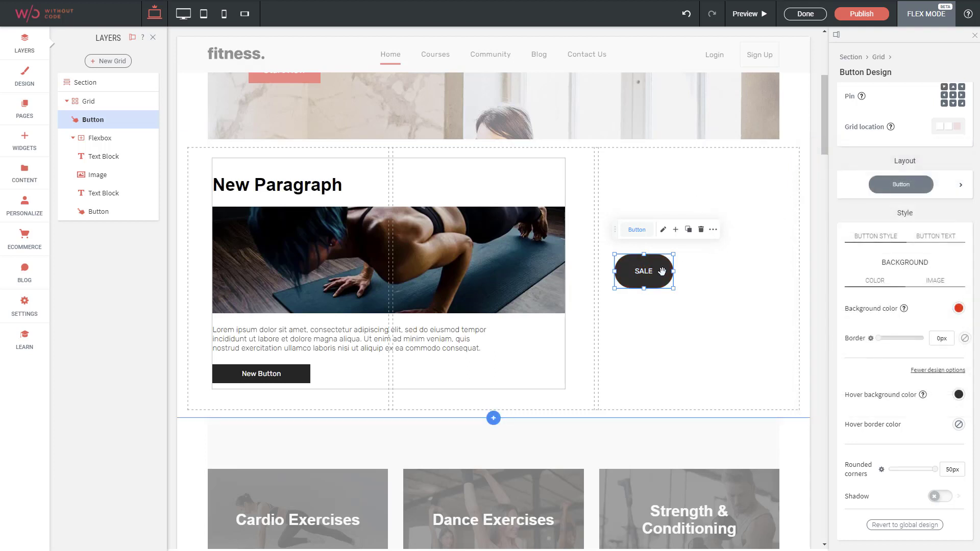
drag(672, 273, 653, 274)
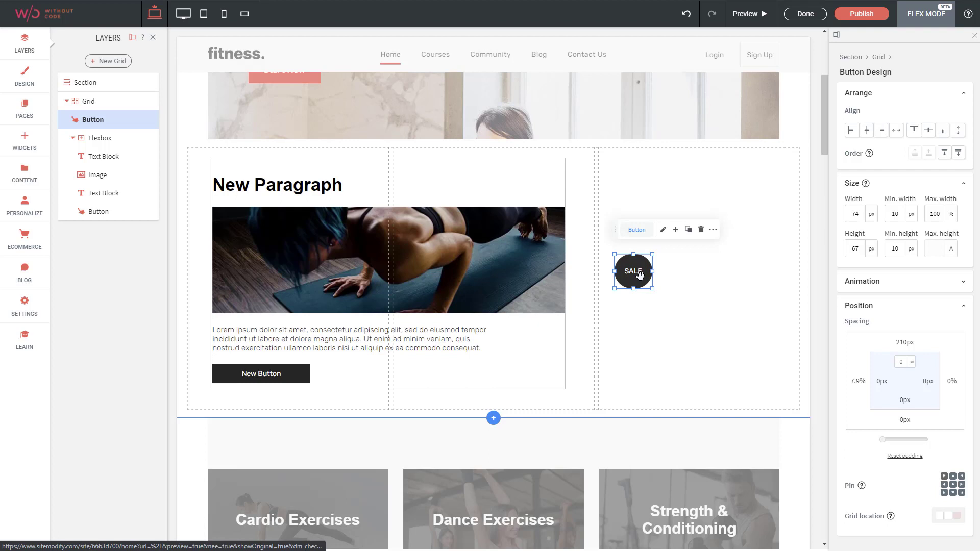
drag(640, 275, 562, 203)
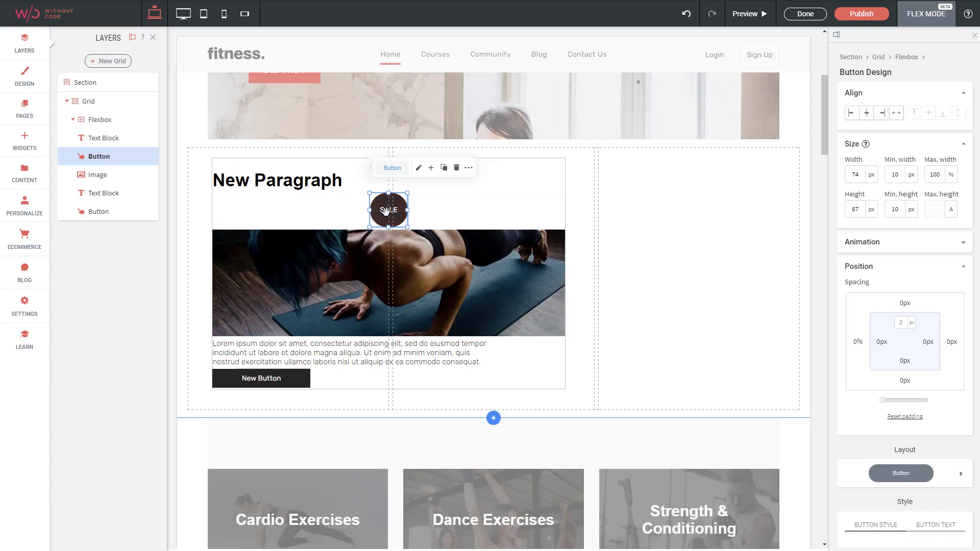
drag(377, 208, 568, 208)
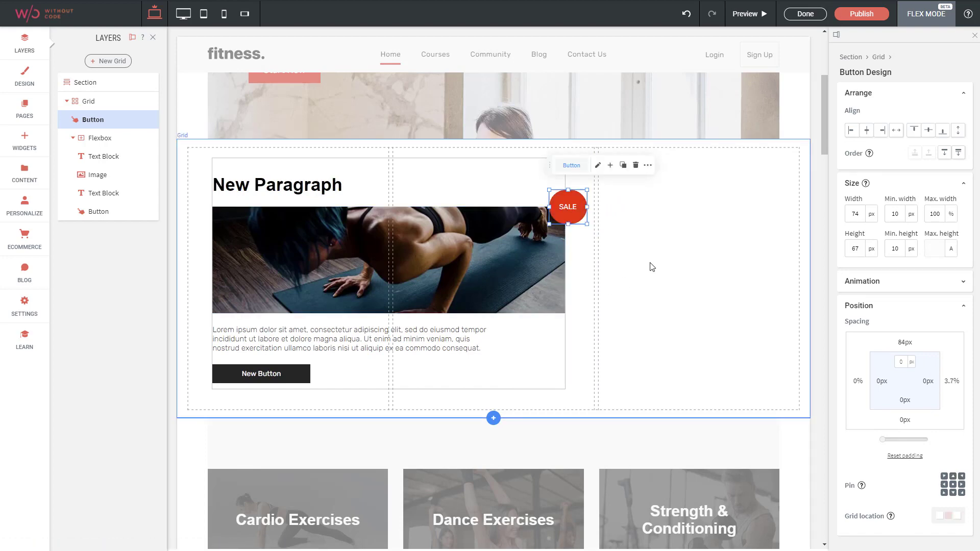
click(592, 208)
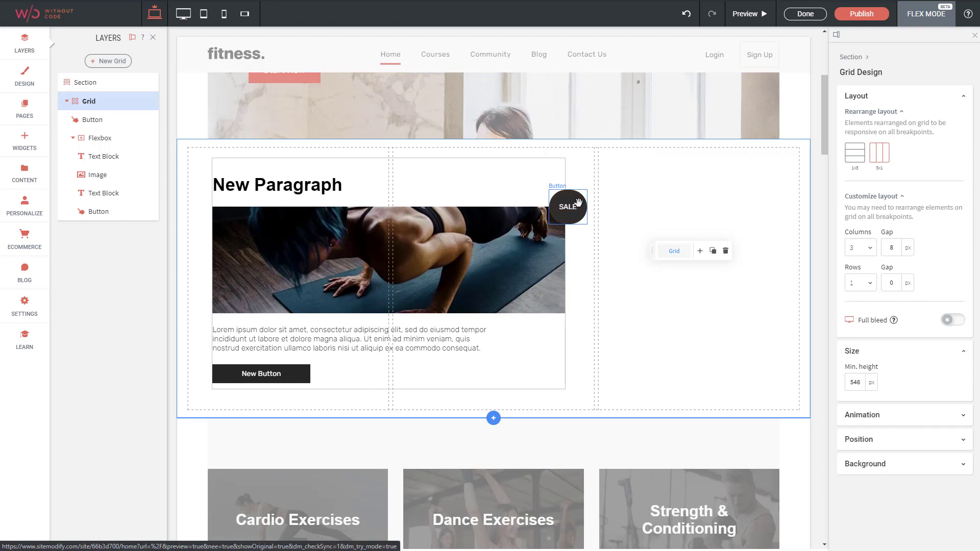
Step: Replace the old card flexbox with a new horizontal flexbox widened to 87.3% width
click(411, 170)
click(287, 134)
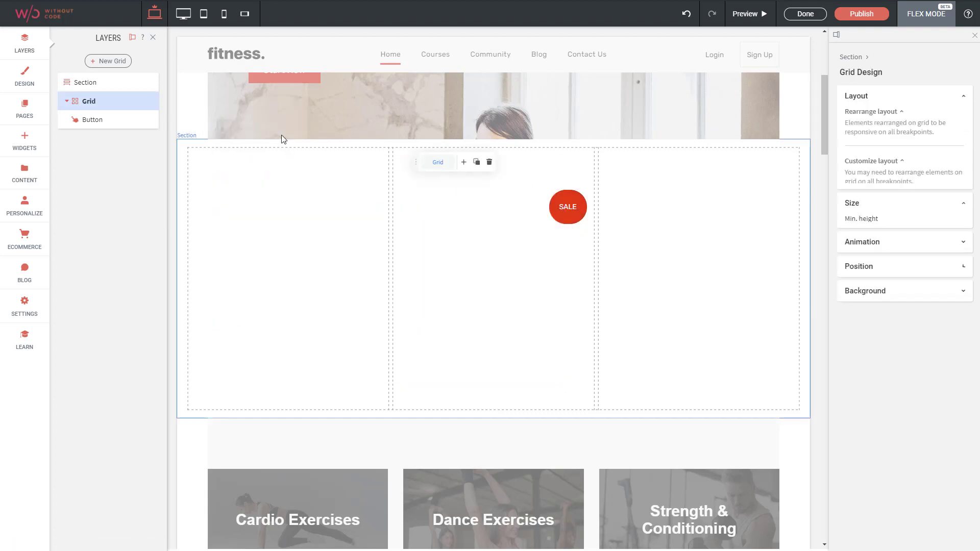
click(465, 164)
scroll(384, 333, down, 2)
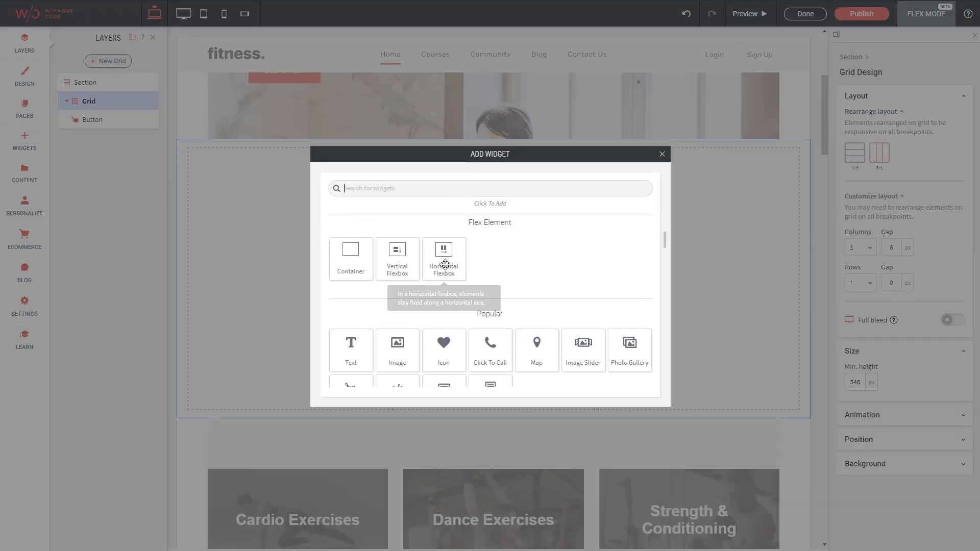
click(444, 262)
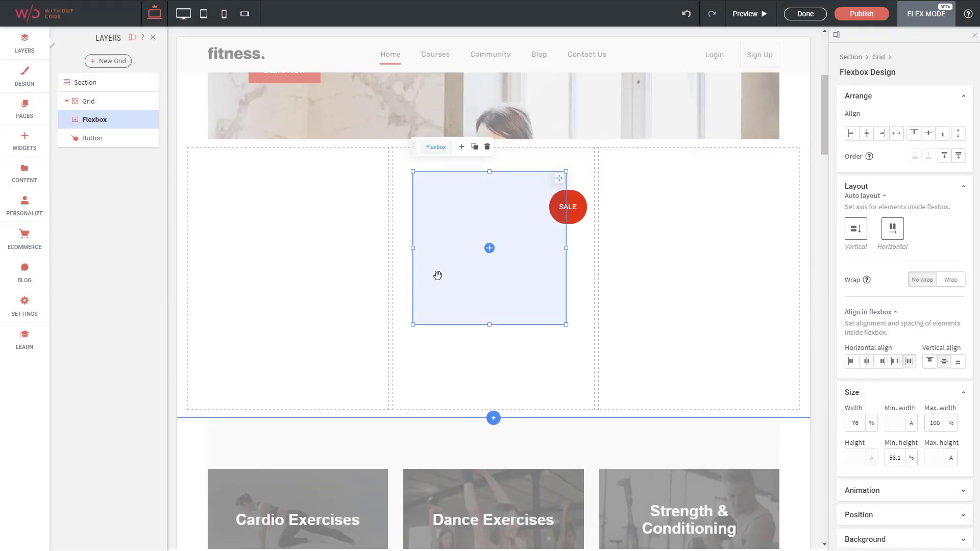
drag(414, 249, 210, 248)
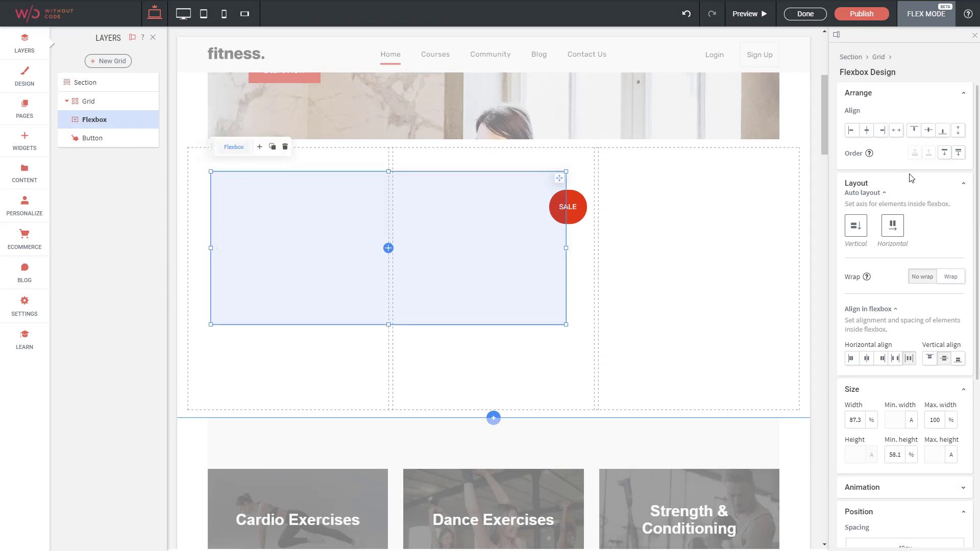
Step: Add a 30%-wide image to the flexbox and fill it with the yoga photo
click(260, 148)
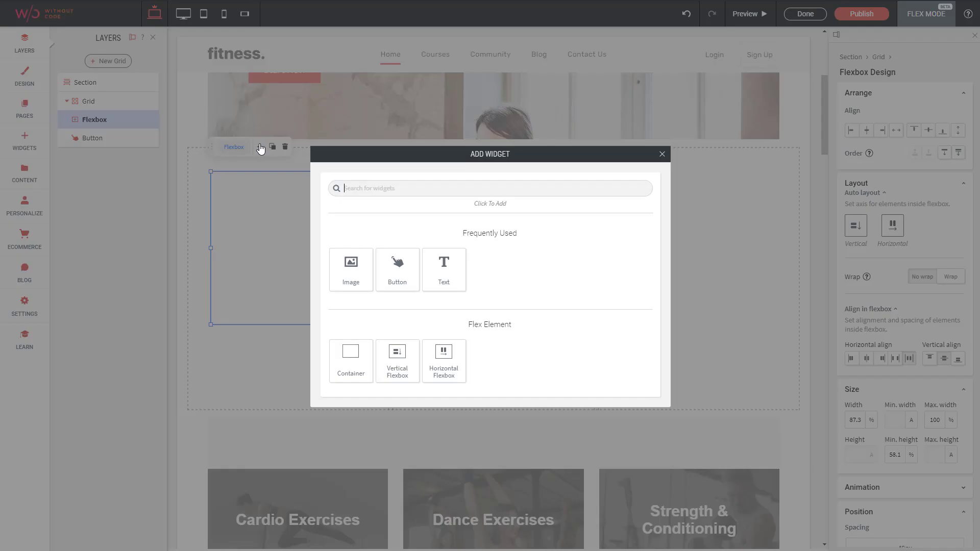
click(351, 267)
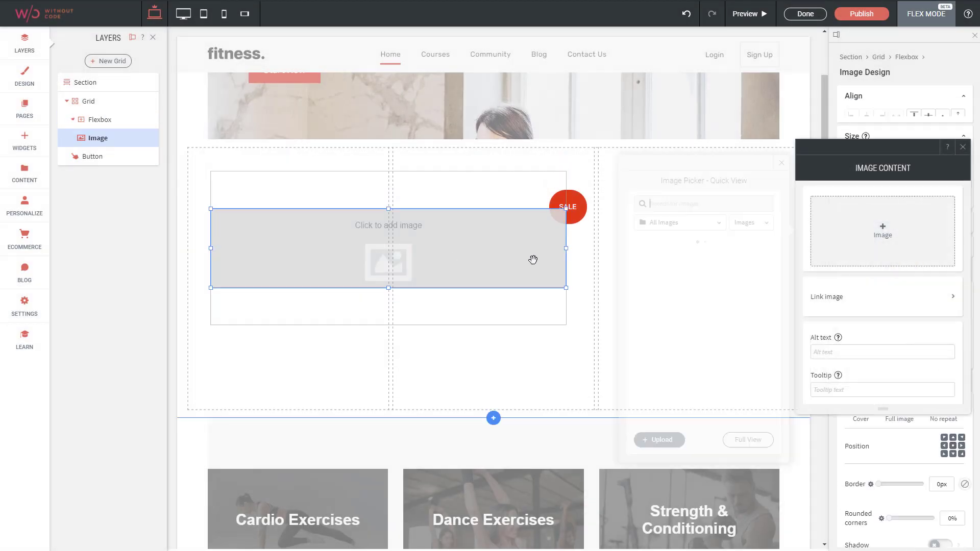
drag(211, 248, 318, 262)
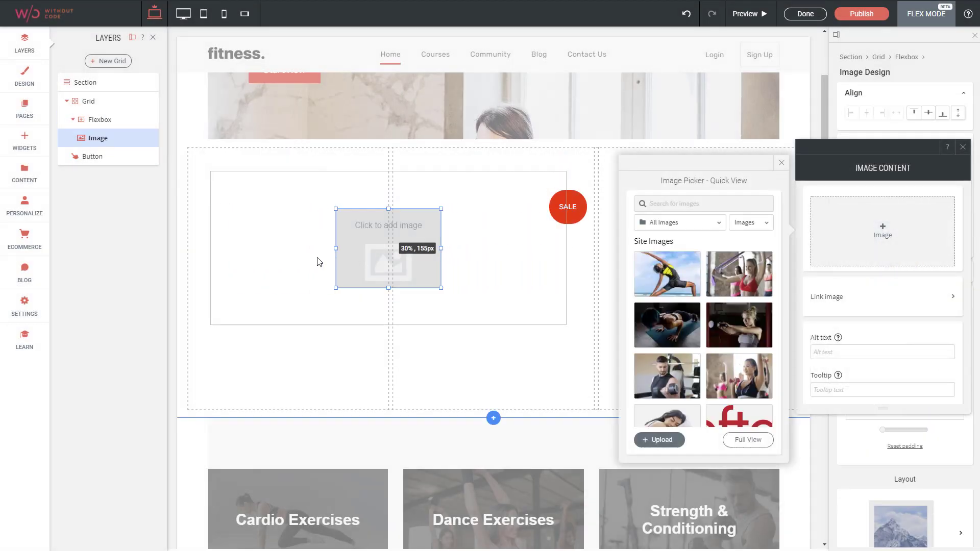
click(664, 277)
Step: Try the flexbox and photo alignment options, leaving the photo aligned to the flexbox's left edge
click(449, 241)
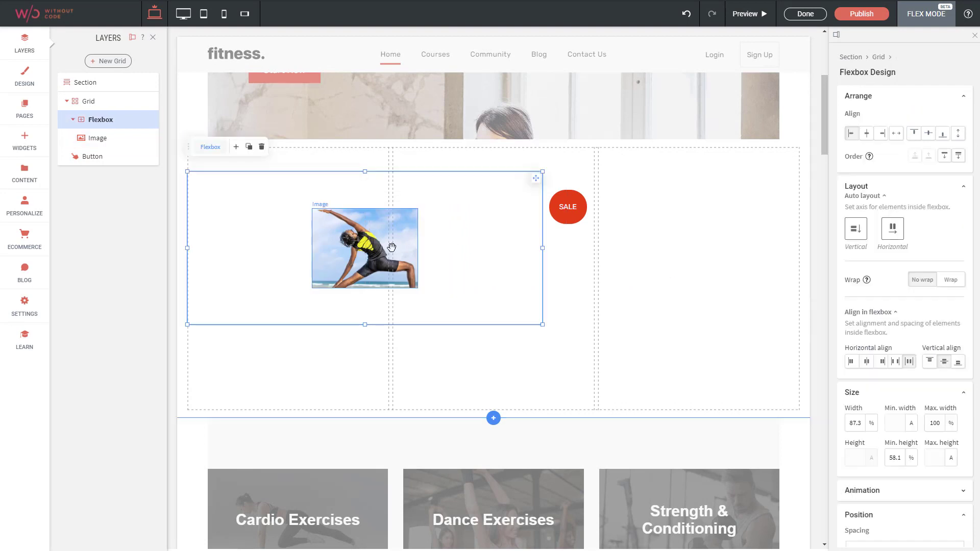
click(851, 362)
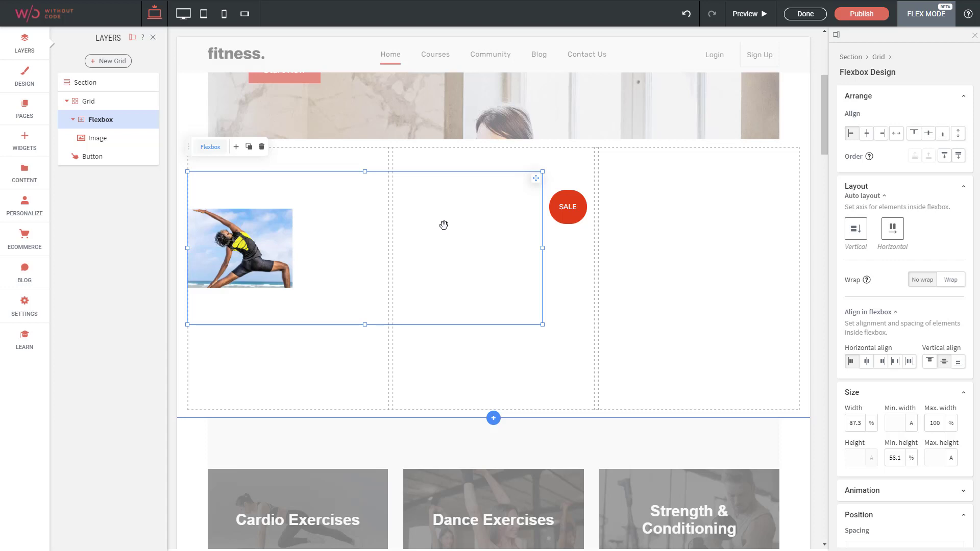
click(866, 135)
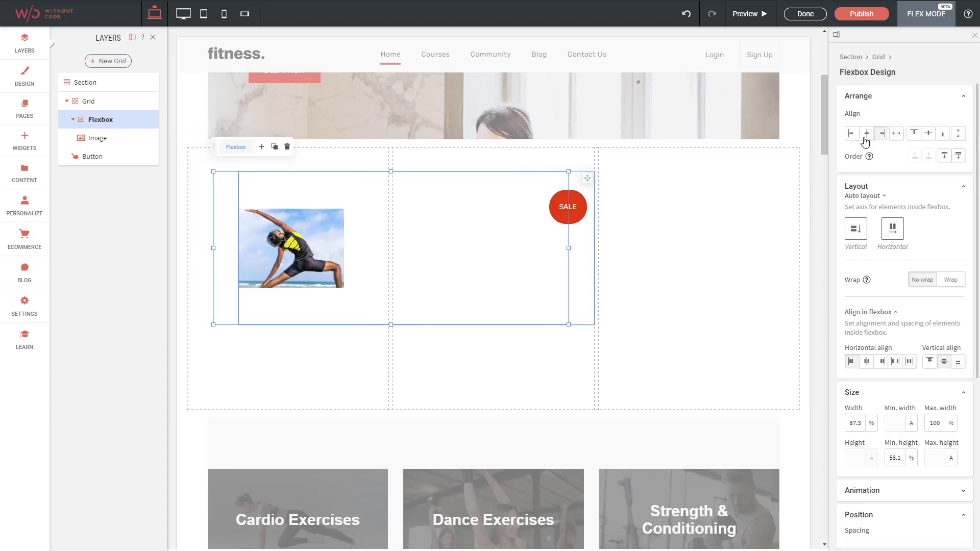
click(851, 133)
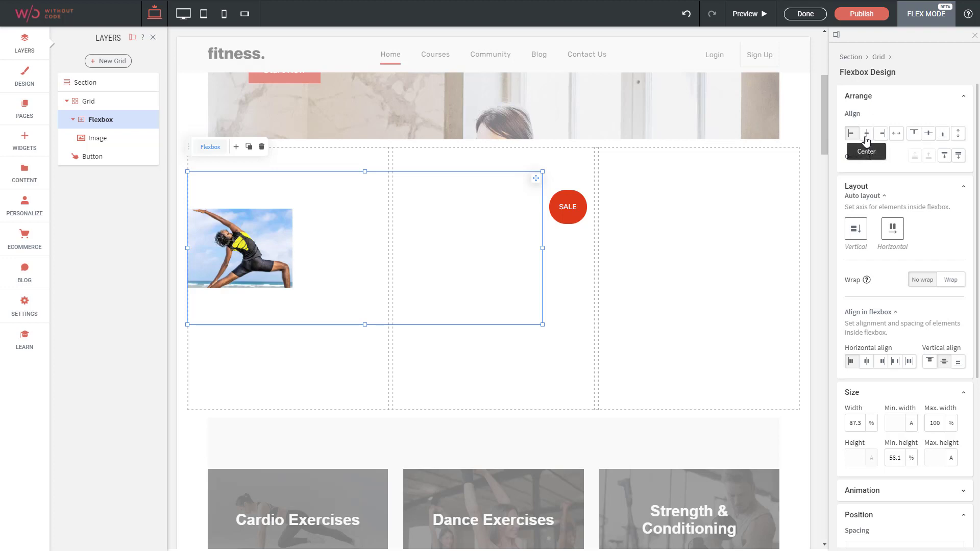
scroll(889, 279, down, 1)
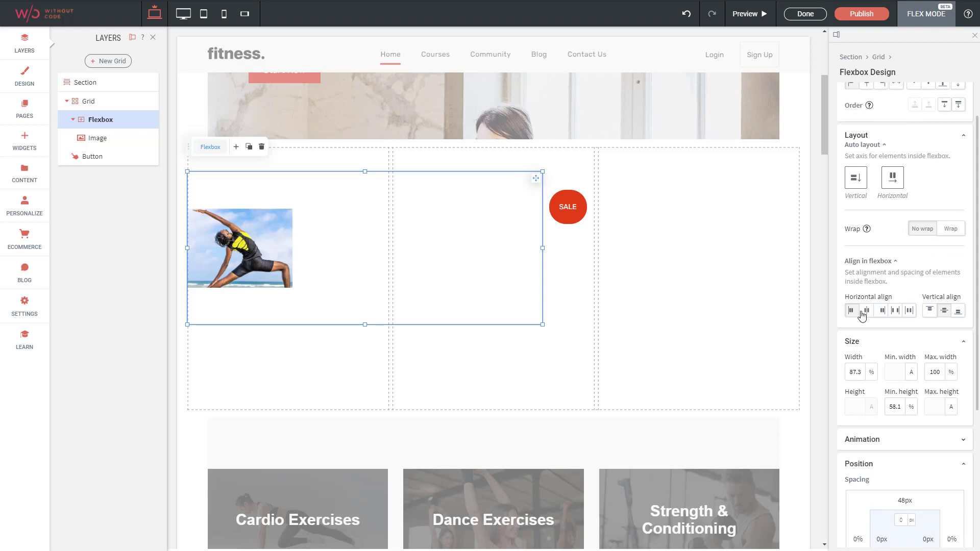
click(866, 311)
click(882, 311)
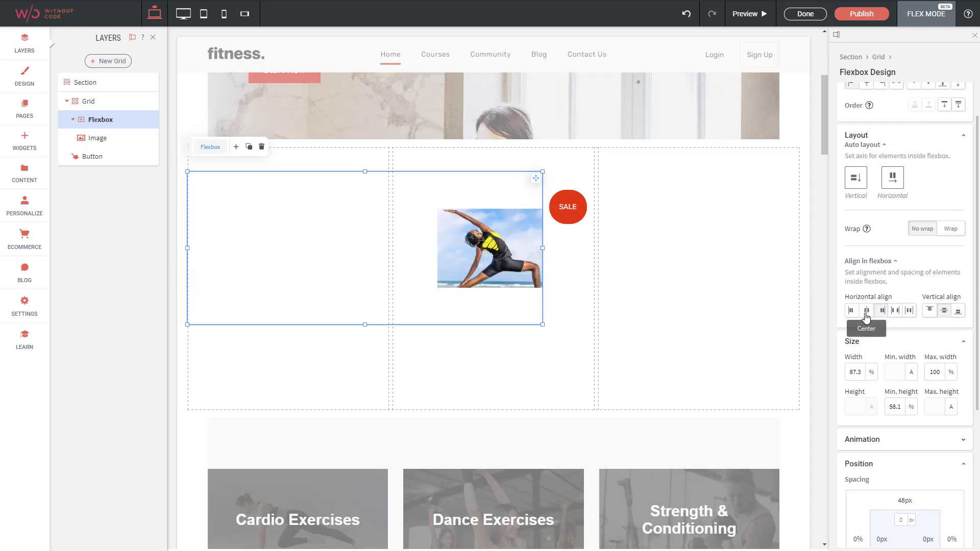
click(852, 312)
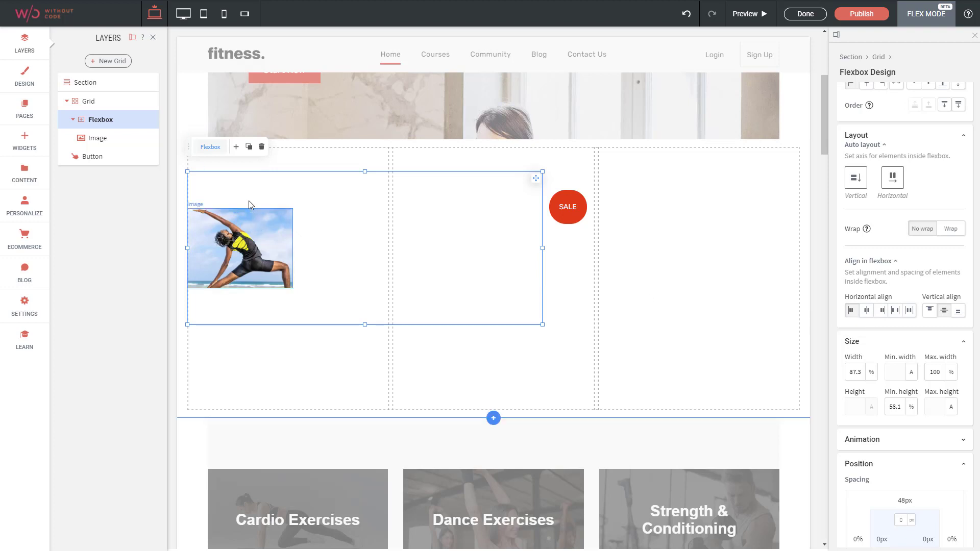
Step: Duplicate the yoga photo twice so three identical photos sit side by side in the flexbox
click(260, 239)
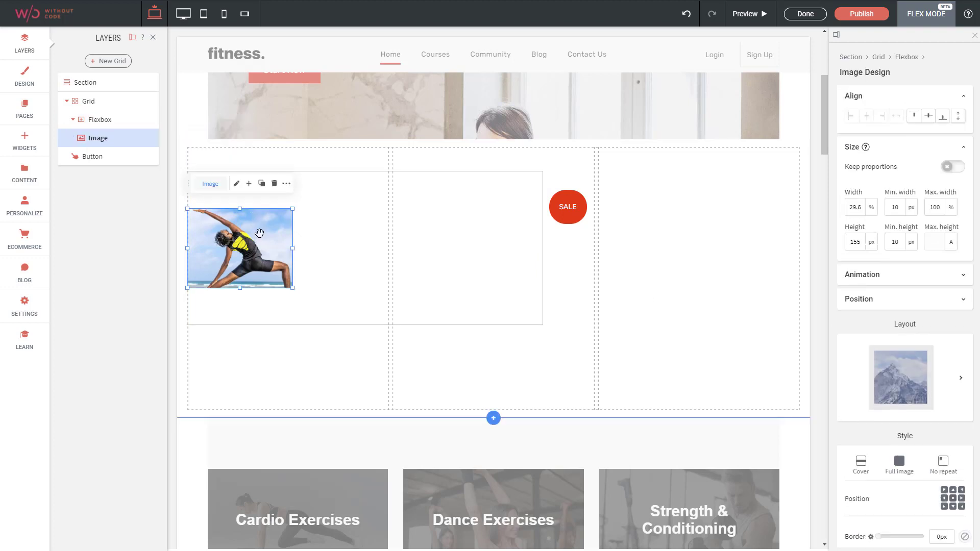
right_click(262, 238)
click(298, 313)
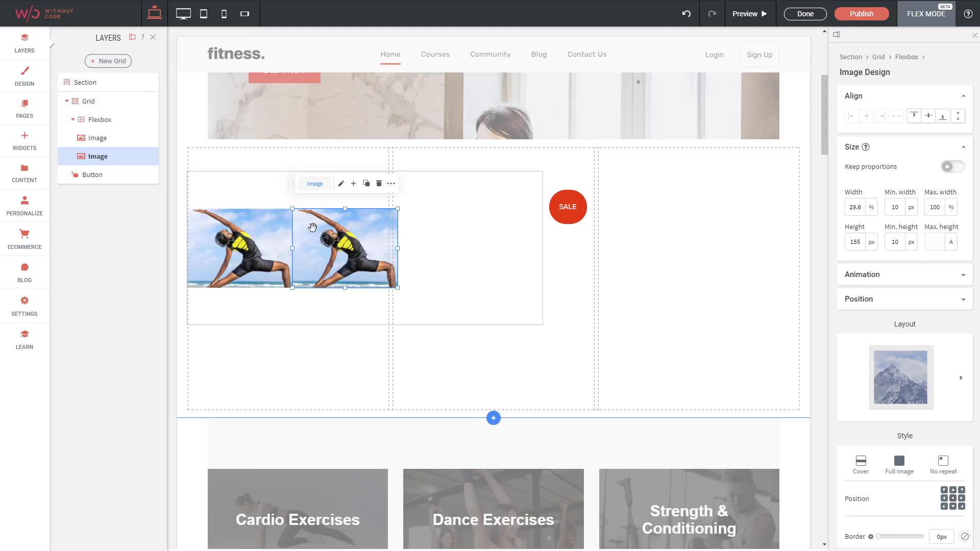
right_click(329, 233)
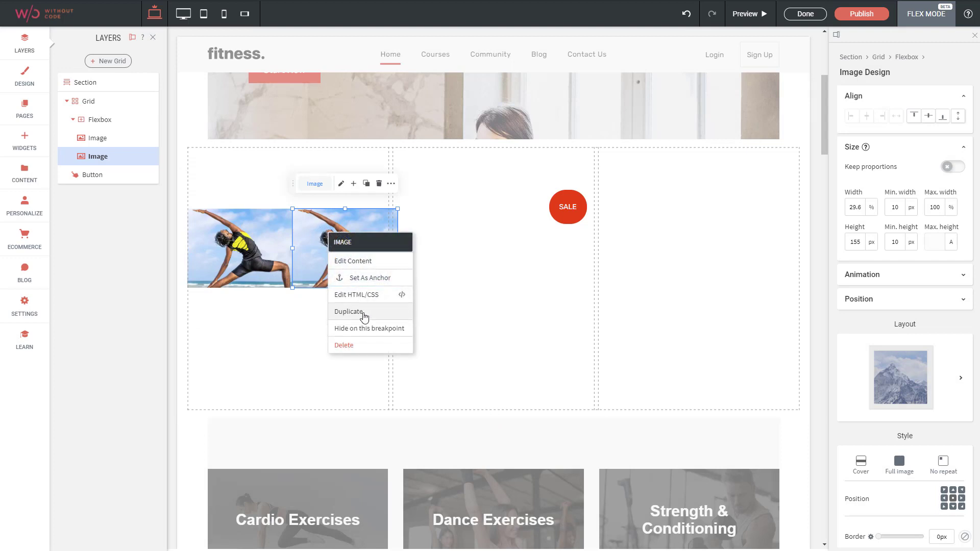
click(364, 312)
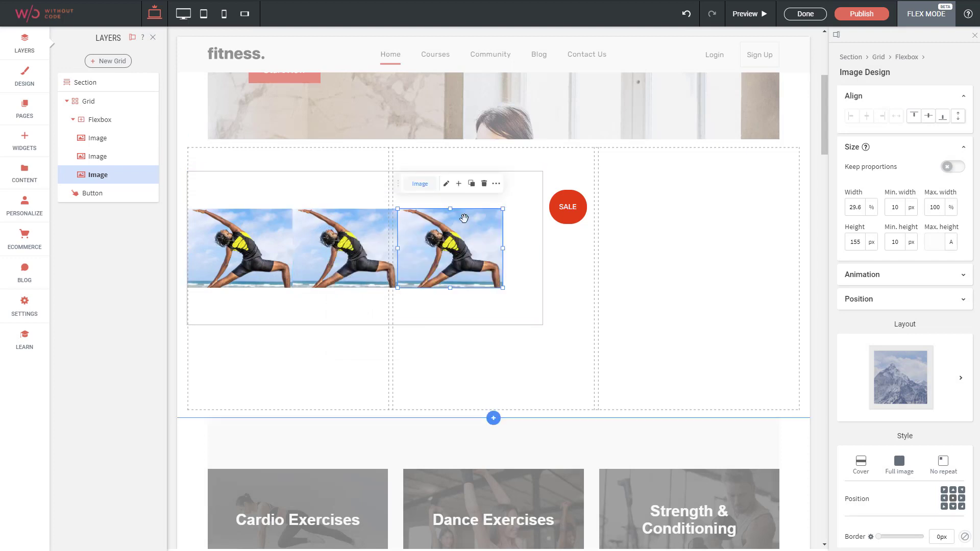
click(354, 181)
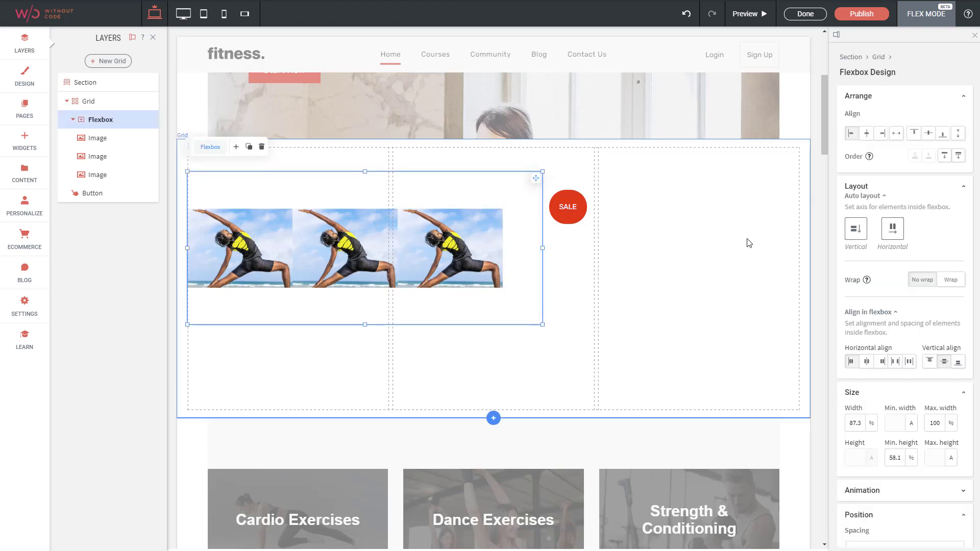
Step: Space the photos with Space around and resize the flexbox to 100% width, 75.4% min height
click(909, 362)
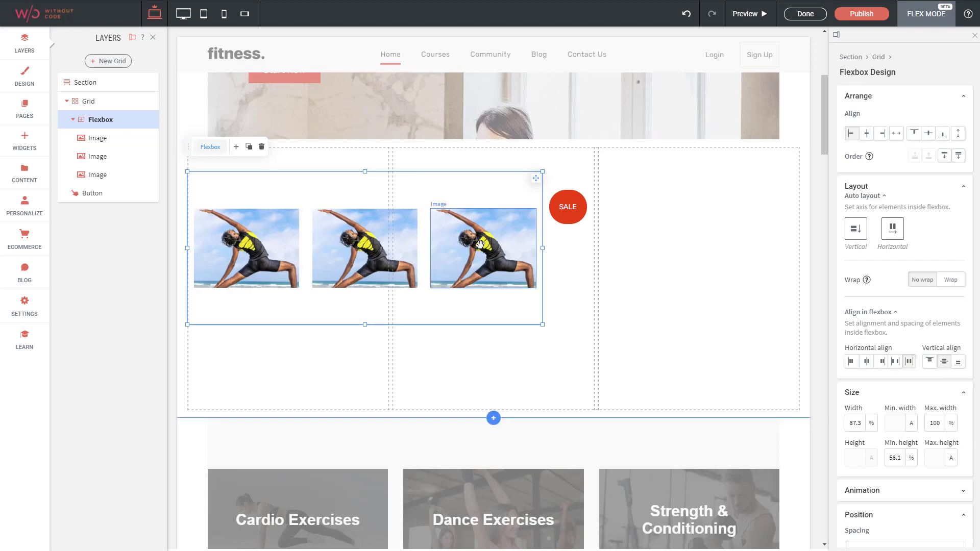
drag(542, 248, 699, 239)
drag(442, 325, 440, 370)
drag(695, 271, 794, 255)
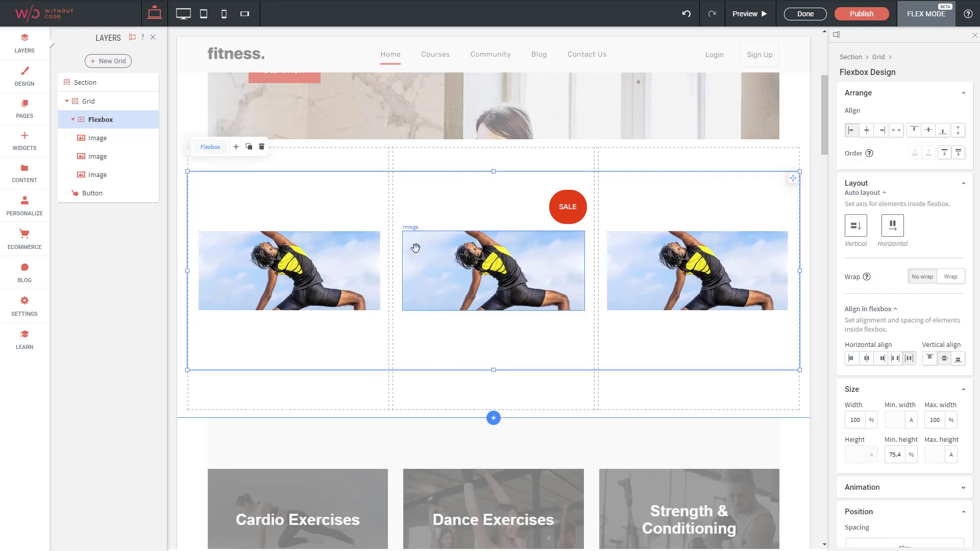
Step: Replace the middle photo with the kettlebell workout photo
double_click(442, 246)
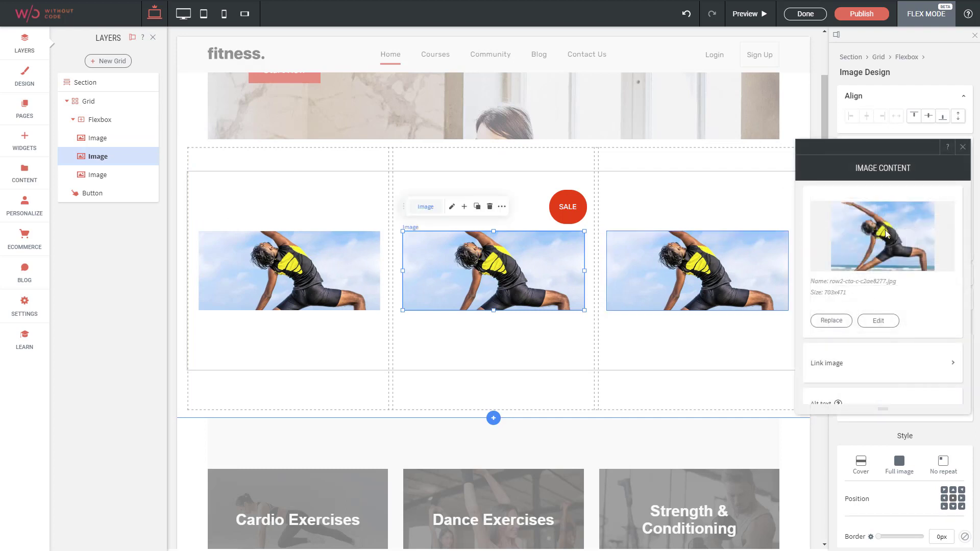
click(832, 321)
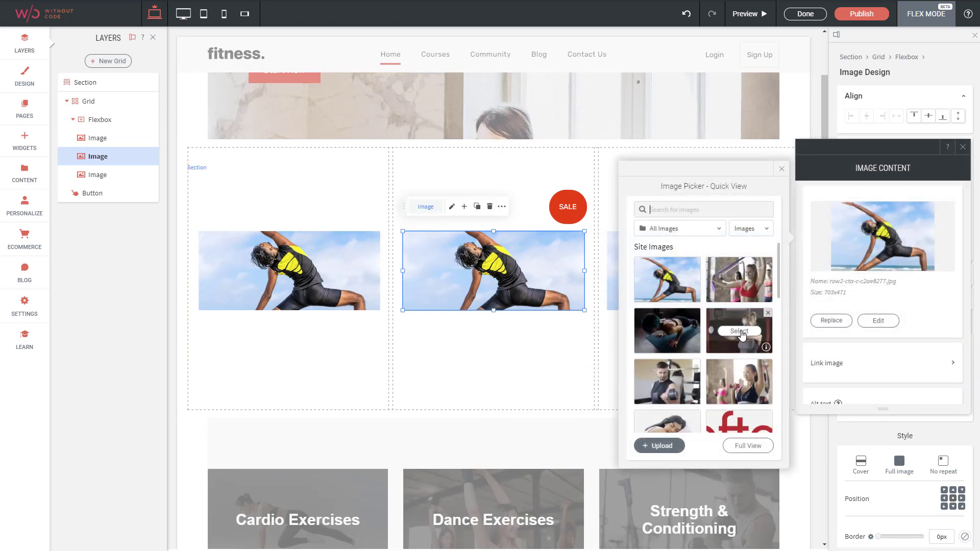
click(740, 331)
click(963, 147)
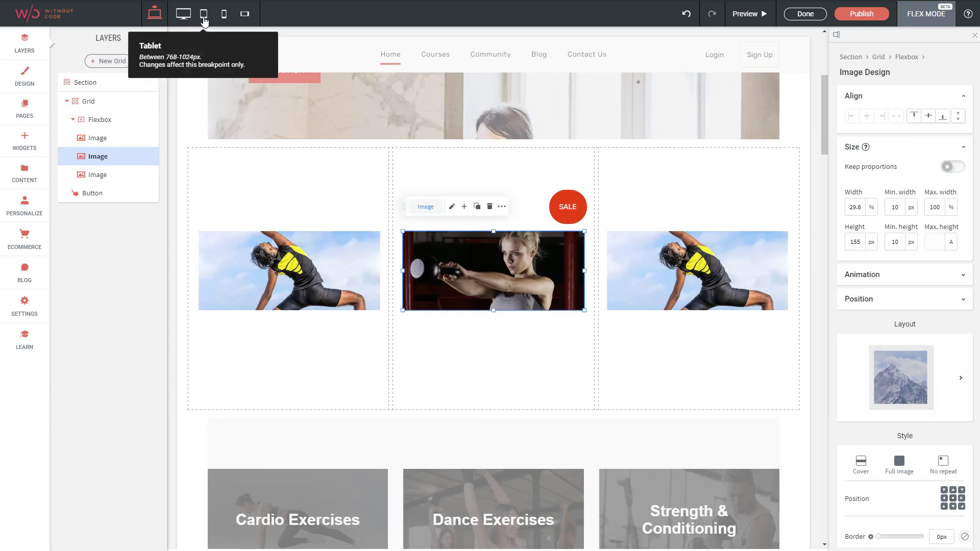
click(204, 19)
click(223, 15)
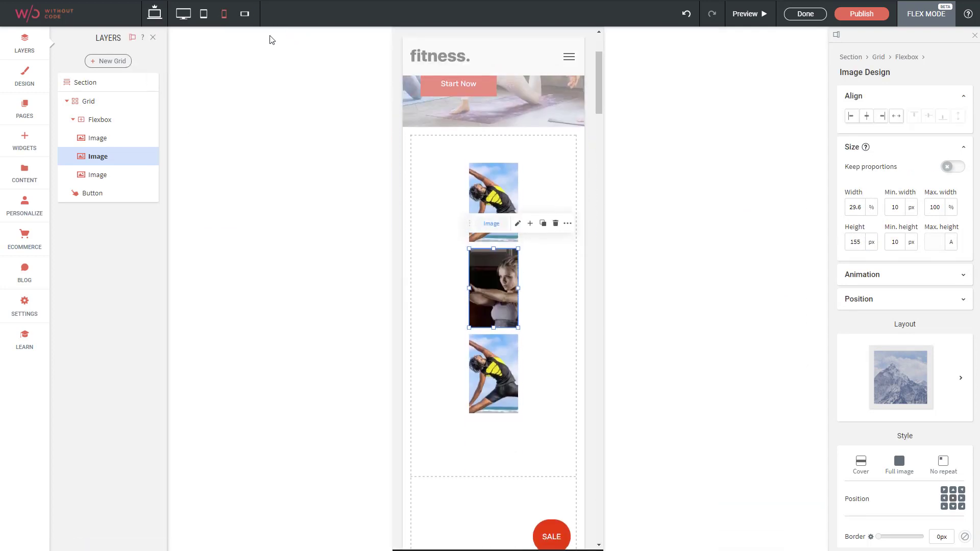
mouse_move(494, 212)
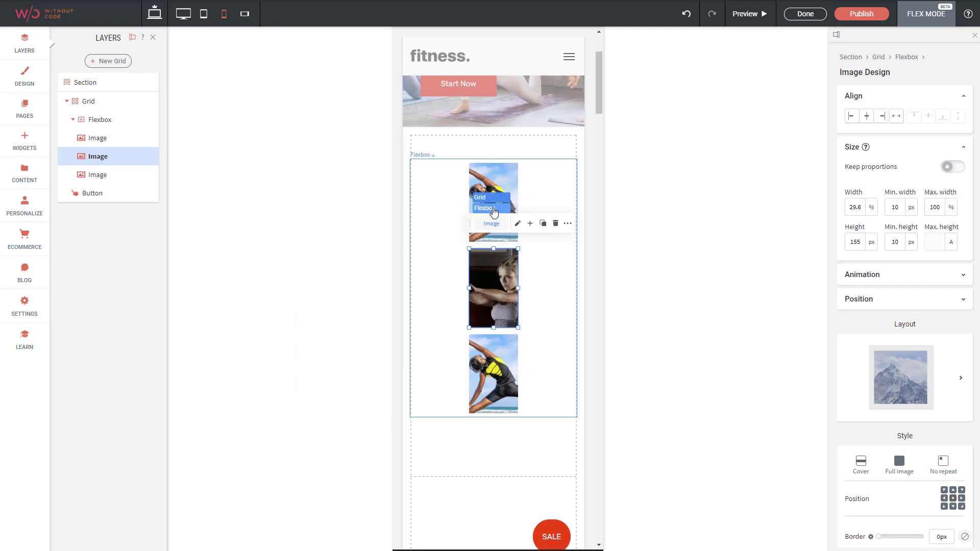
click(184, 15)
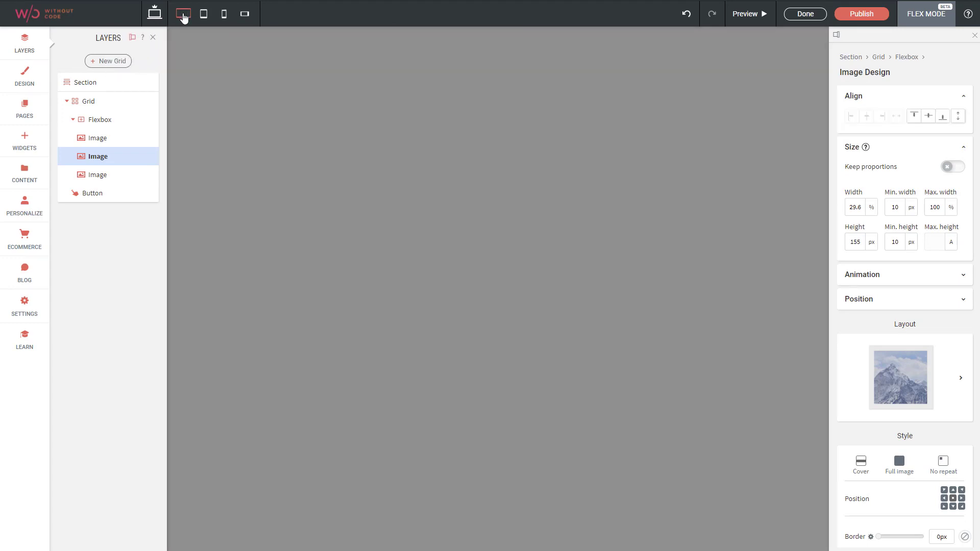